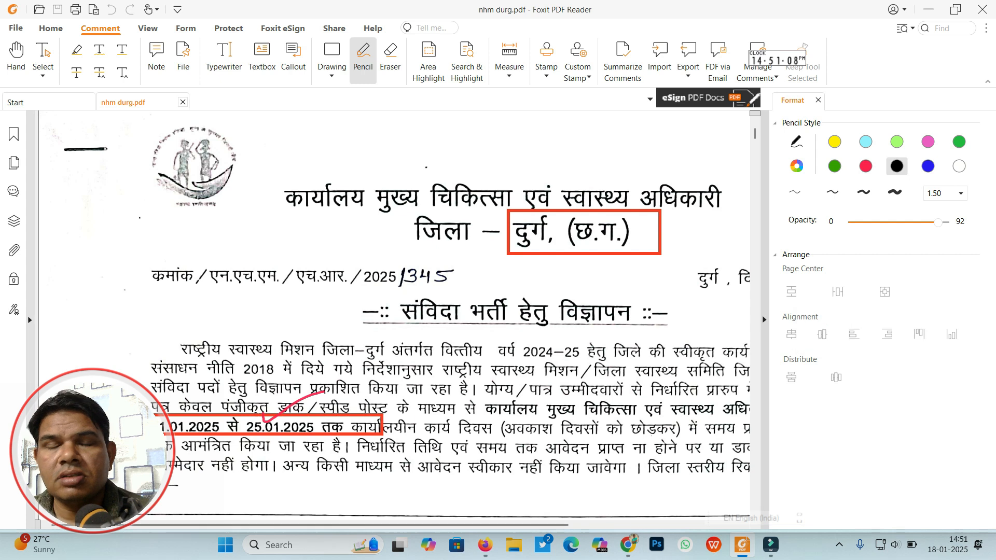
# Step: Hide the pencil format settings and draw a black tick beside the boxed application dates 11.01.2025 से 25.01.2025
pyautogui.click(765, 320)
pyautogui.scroll(-3, 498, 312)
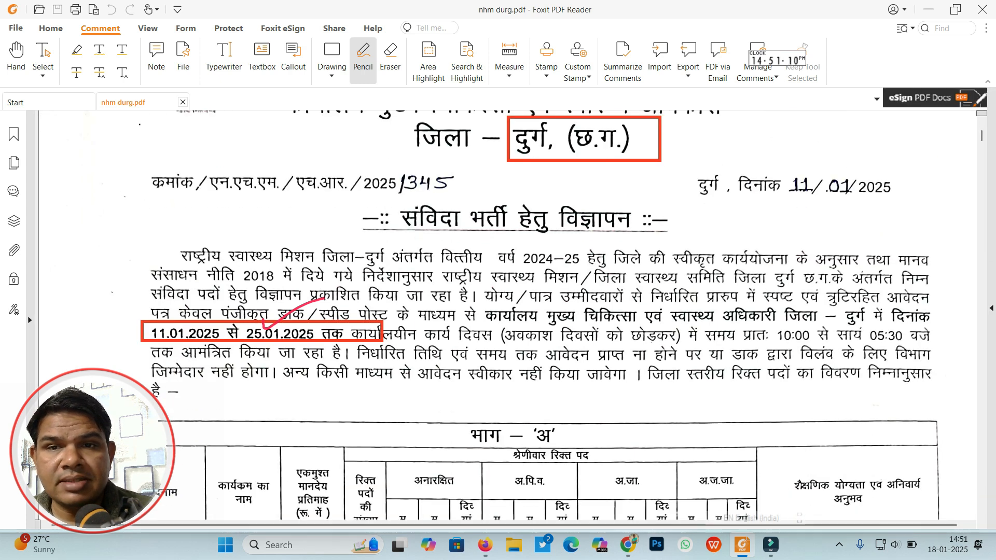
pyautogui.moveTo(125, 266)
pyautogui.mouseDown()
pyautogui.moveTo(132, 276)
pyautogui.moveTo(170, 253)
pyautogui.mouseUp()
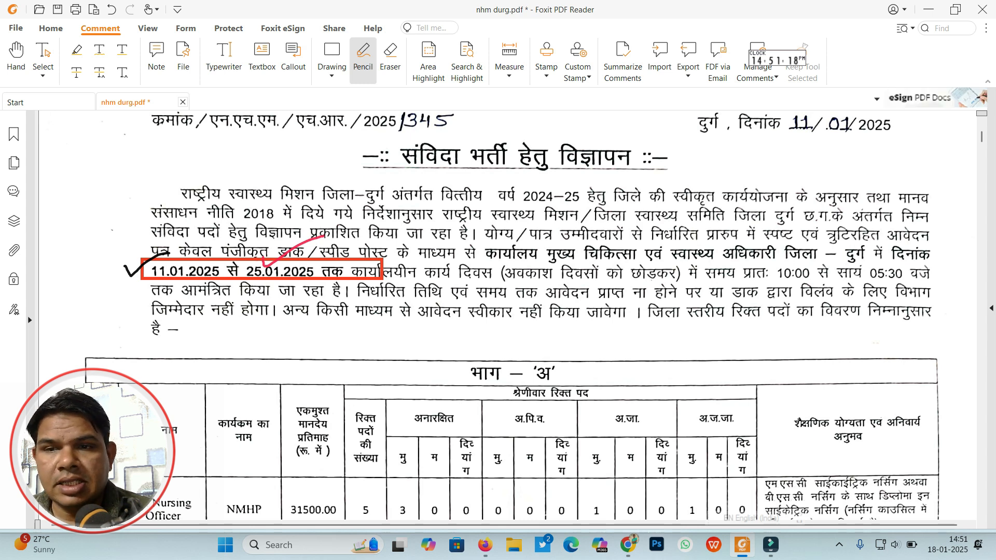
# Step: In vacancy table row 31, Jr. Secretarial Assistant - UAAM, tick the row, box the 37 posts and tick the 11
pyautogui.scroll(-15, 493, 315)
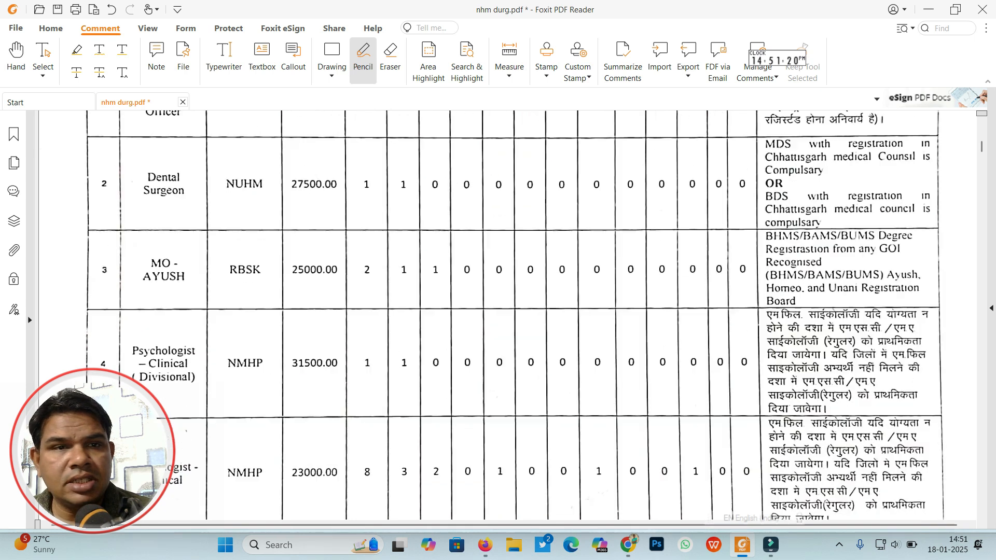
pyautogui.scroll(-15, 510, 315)
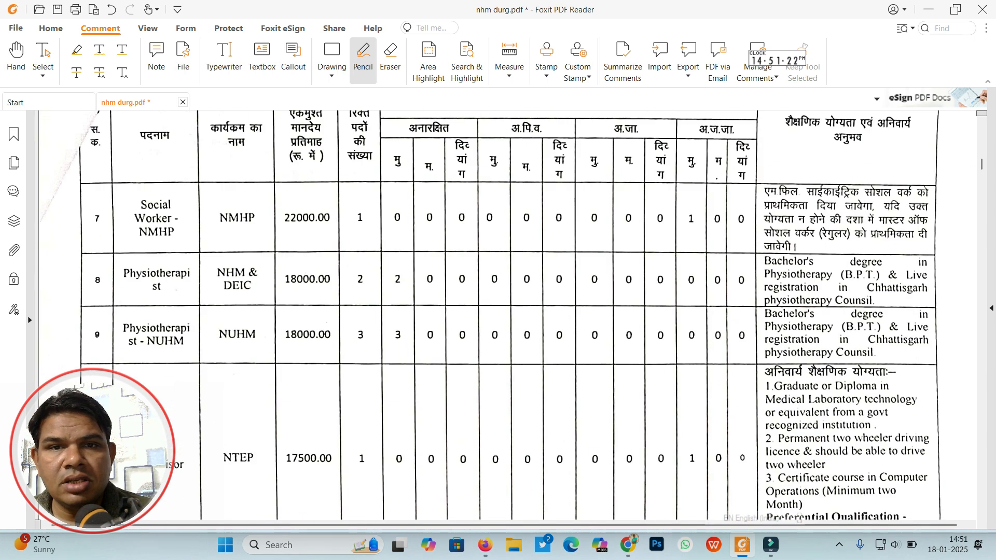
pyautogui.scroll(-15, 510, 315)
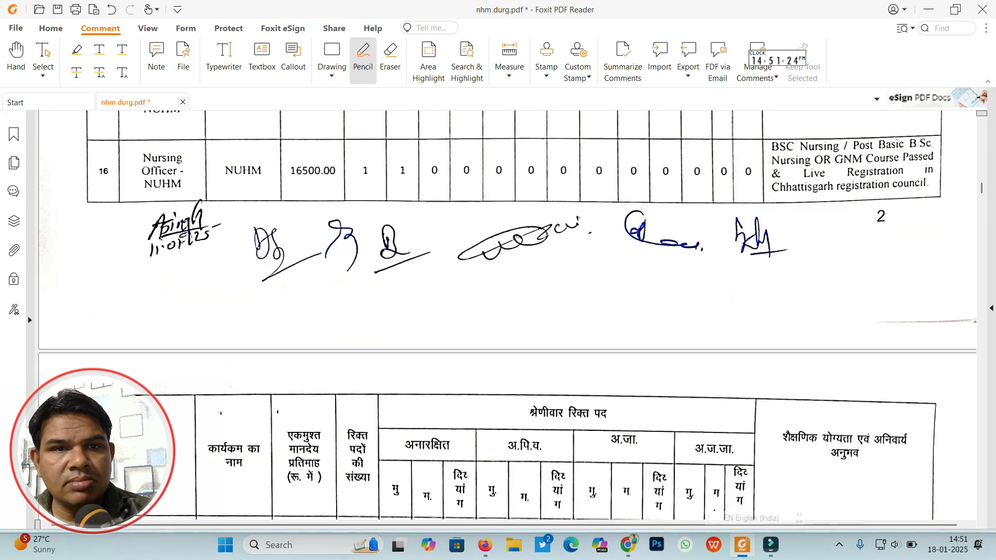
pyautogui.scroll(-15, 511, 315)
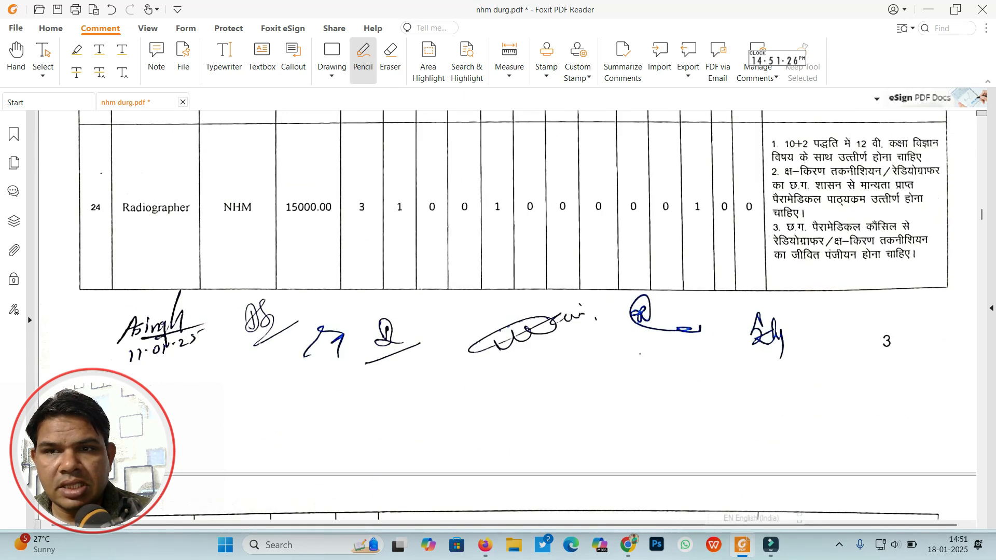
pyautogui.scroll(-8, 511, 315)
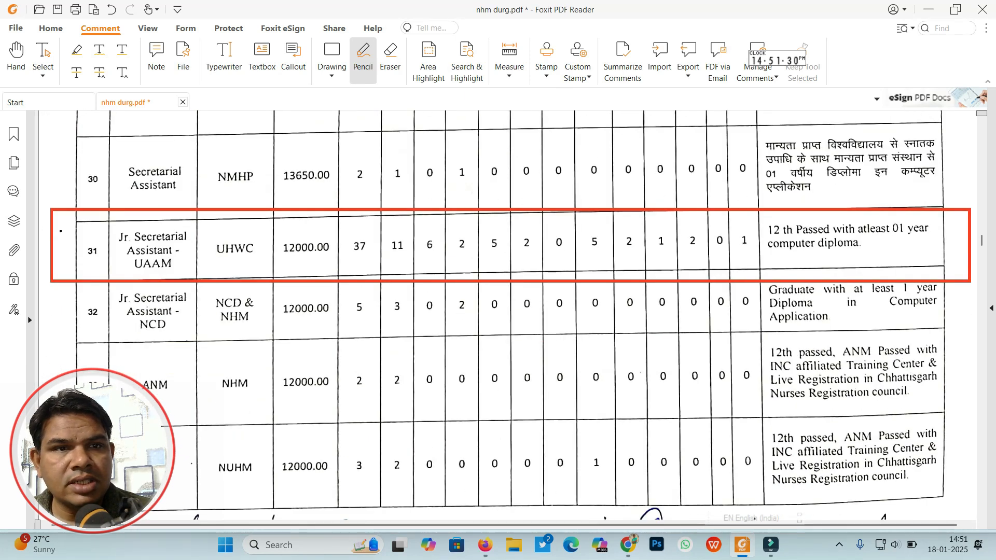
pyautogui.moveTo(61, 231); pyautogui.dragTo(171, 207)
pyautogui.moveTo(378, 235)
pyautogui.mouseDown()
pyautogui.moveTo(350, 241)
pyautogui.moveTo(398, 248)
pyautogui.mouseUp()
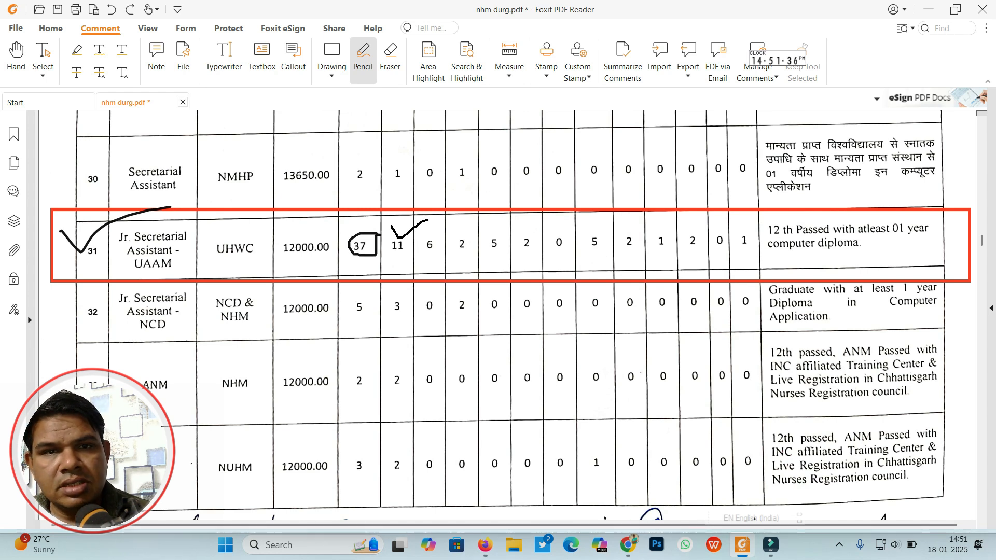
# Step: On the आवेदन पत्र form, mark the post name Jr. Secretarial Assistant-UAAM with a pencil tick and a closing bracket
pyautogui.scroll(-15, 498, 311)
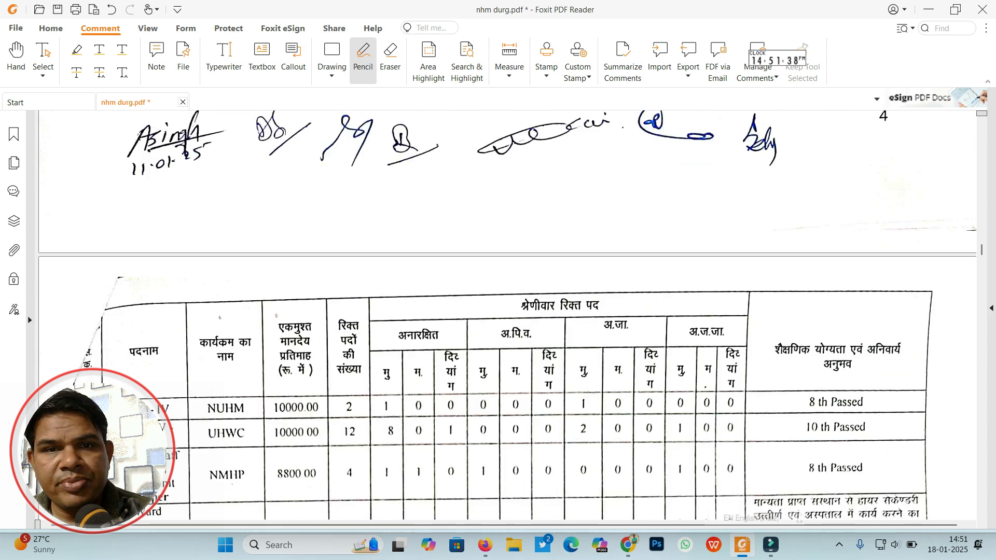
pyautogui.moveTo(357, 187)
pyautogui.mouseDown()
pyautogui.moveTo(330, 215)
pyautogui.moveTo(364, 193)
pyautogui.moveTo(357, 187)
pyautogui.mouseUp()
pyautogui.scroll(-15, 498, 311)
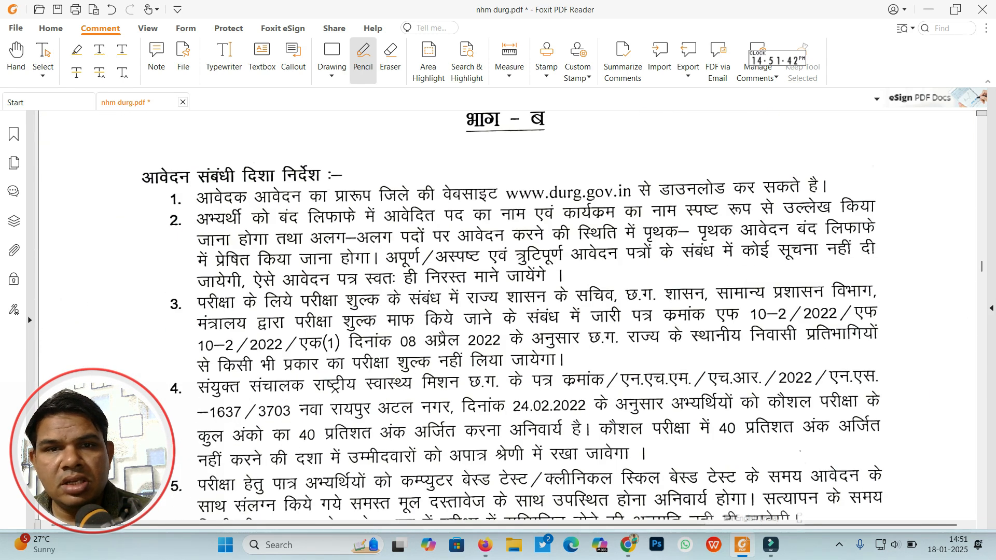
pyautogui.scroll(-12, 499, 311)
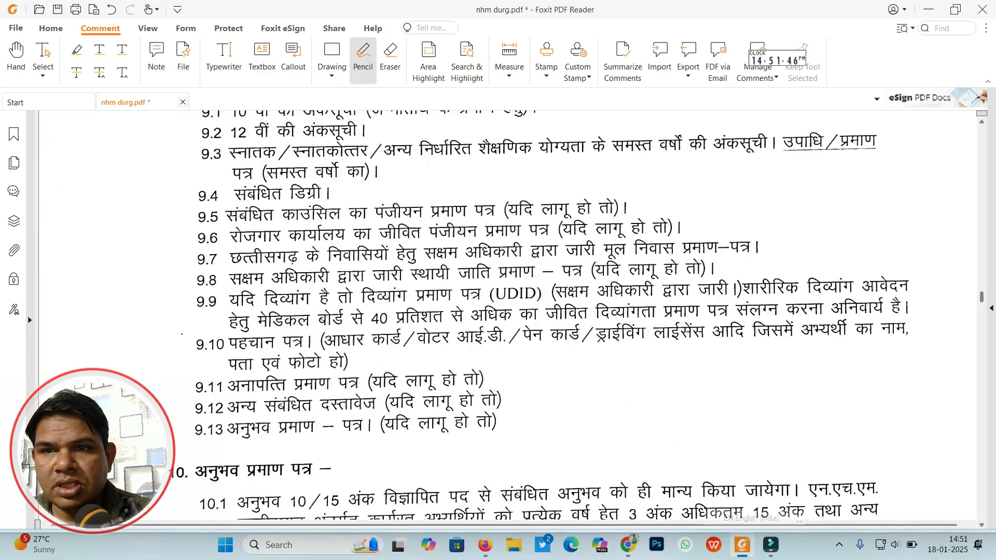
pyautogui.scroll(-15, 498, 312)
pyautogui.scroll(-20, 498, 311)
pyautogui.scroll(-5, 498, 311)
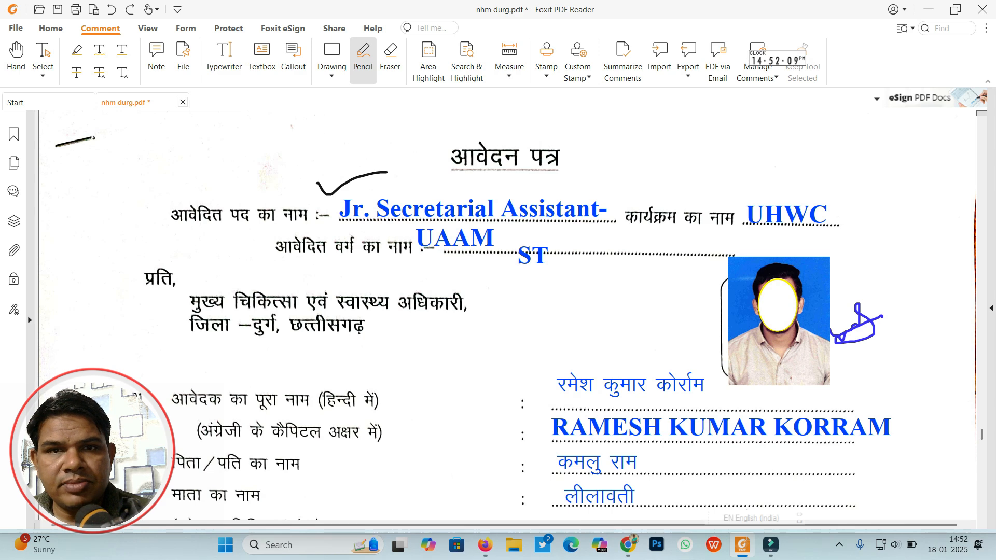
pyautogui.moveTo(588, 196)
pyautogui.mouseDown()
pyautogui.moveTo(629, 236)
pyautogui.moveTo(583, 241)
pyautogui.mouseUp()
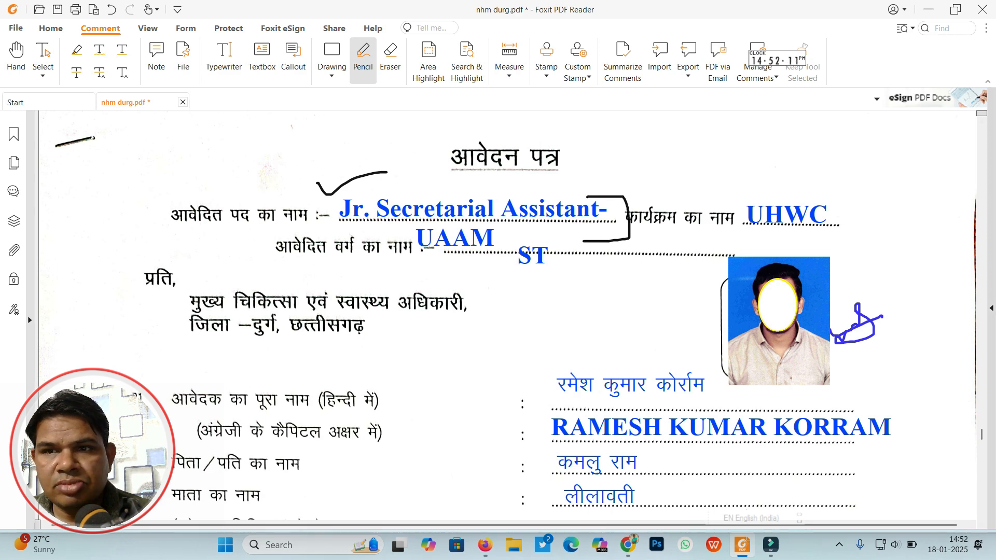
# Step: Back in vacancy table row 31, underline UAAM in the post name and mark the programme name UHWC
pyautogui.scroll(10, 498, 312)
pyautogui.scroll(10, 498, 311)
pyautogui.scroll(-4, 498, 311)
pyautogui.scroll(2, 498, 311)
pyautogui.scroll(2, 498, 311)
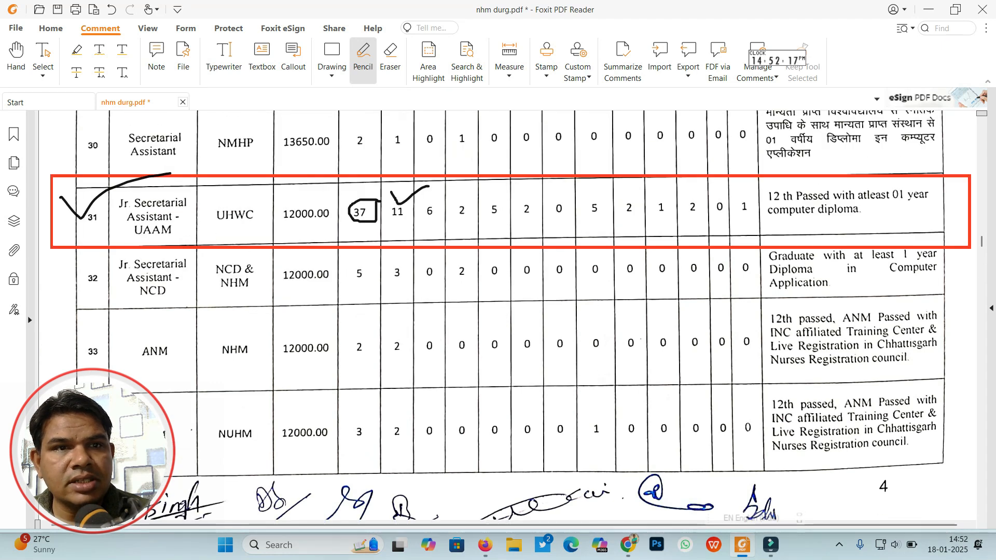
pyautogui.moveTo(128, 240); pyautogui.dragTo(177, 238)
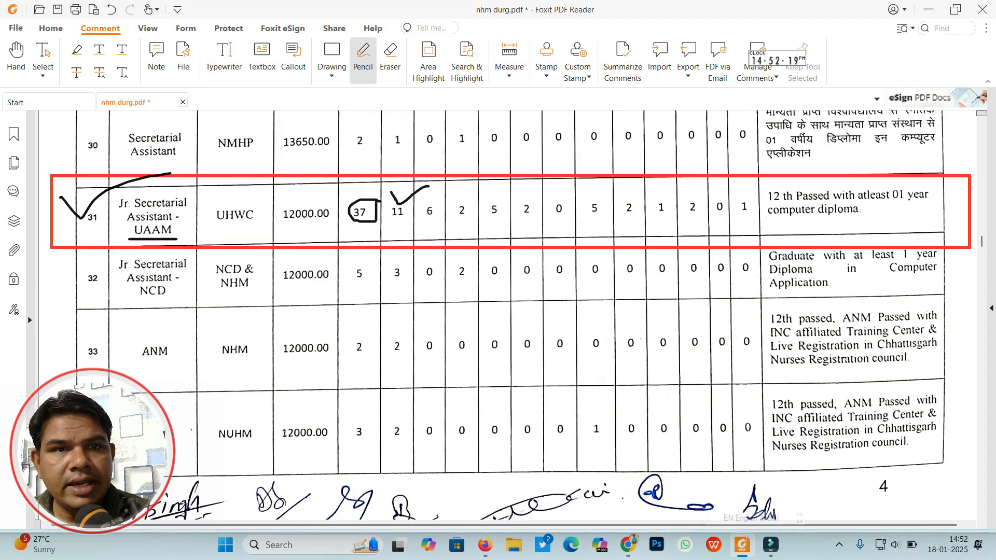
pyautogui.moveTo(220, 193); pyautogui.dragTo(260, 182)
# Step: Draw a tick over the programme-name column heading in the vacancy table on the first page
pyautogui.moveTo(982, 241); pyautogui.dragTo(983, 125)
pyautogui.scroll(-5, 498, 311)
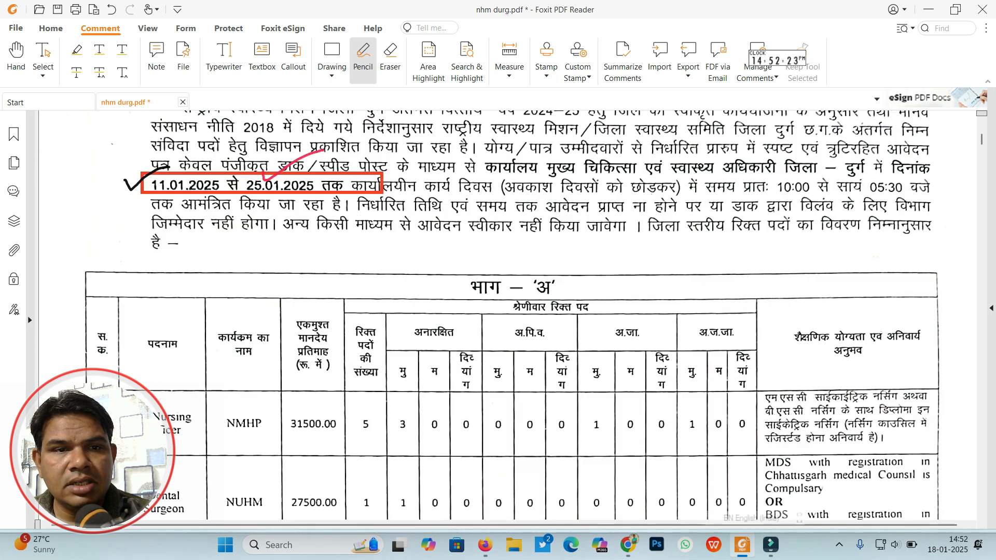
pyautogui.scroll(-2, 498, 311)
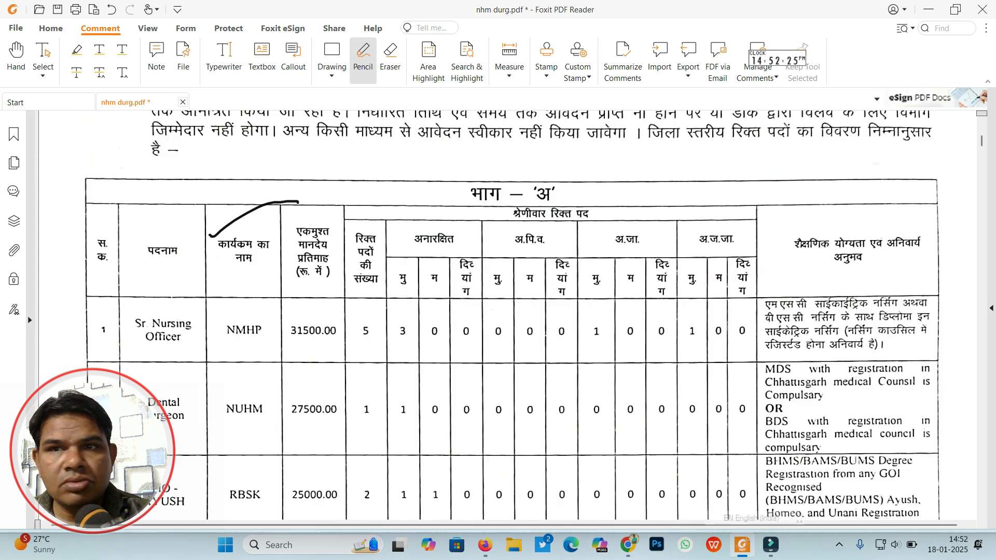
# Step: On the application form, tick the programme name UHWC, then underline the applied-category label and tick its ST entry
pyautogui.scroll(-5, 498, 311)
pyautogui.scroll(-20, 498, 311)
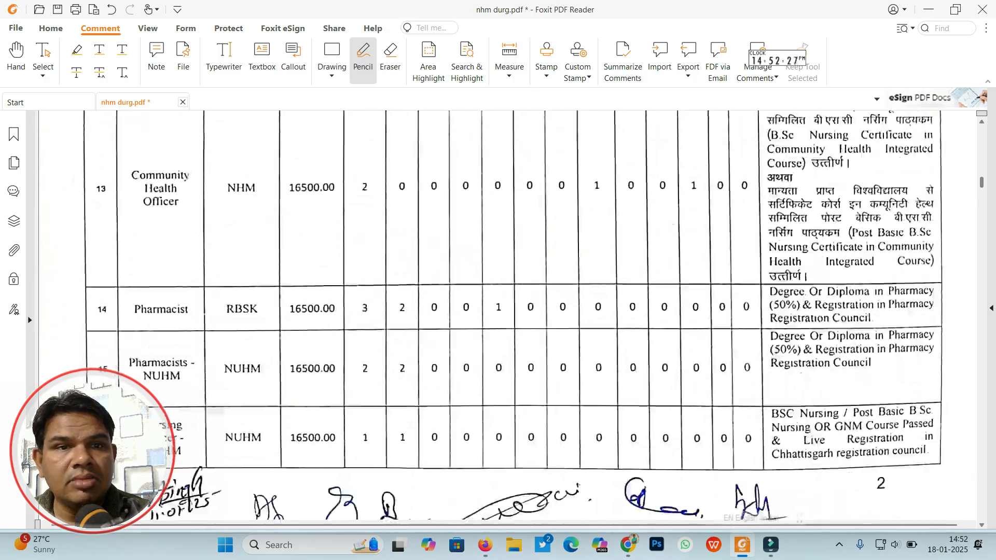
pyautogui.scroll(-20, 498, 311)
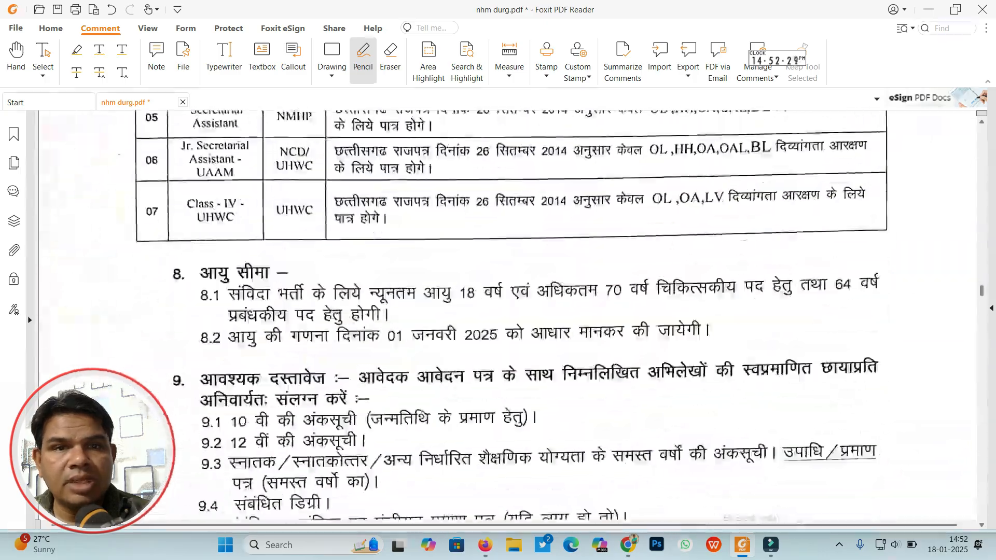
pyautogui.scroll(-20, 498, 311)
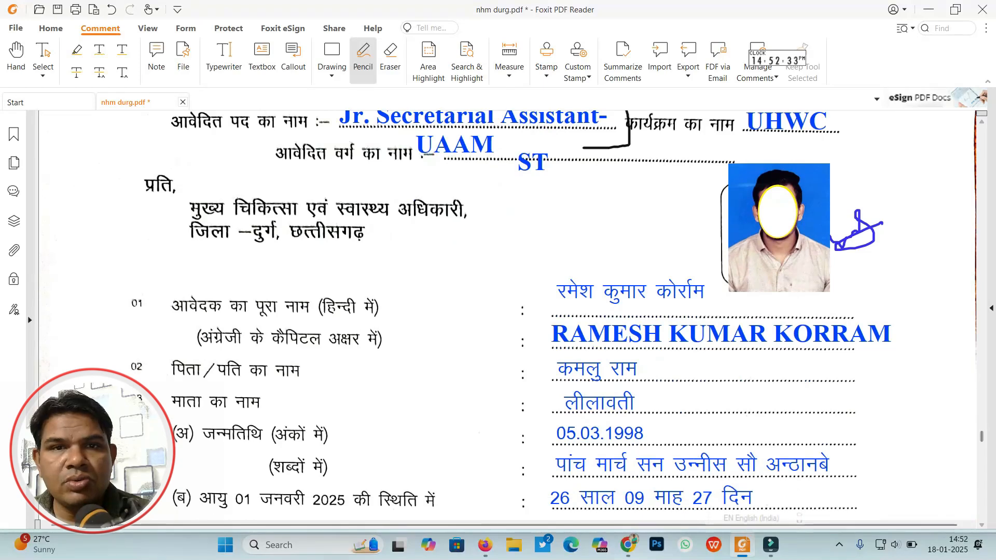
pyautogui.scroll(2, 554, 314)
pyautogui.moveTo(817, 162); pyautogui.dragTo(892, 162)
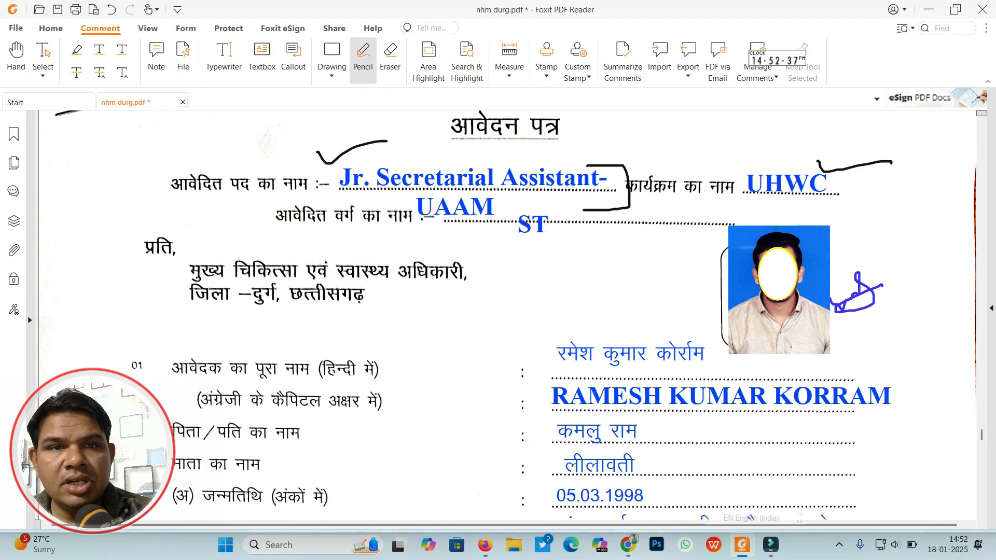
pyautogui.moveTo(268, 226); pyautogui.dragTo(367, 226)
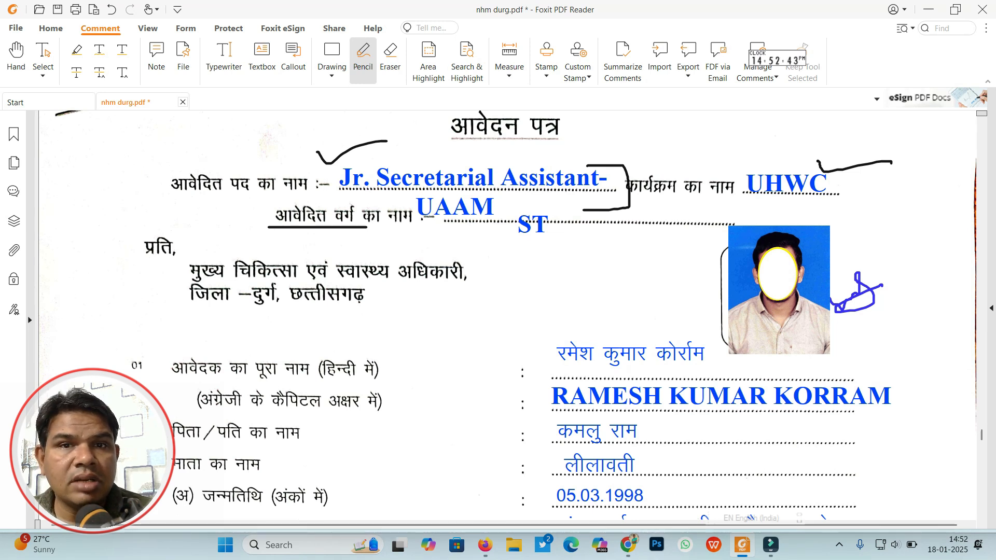
pyautogui.moveTo(477, 230); pyautogui.dragTo(517, 229)
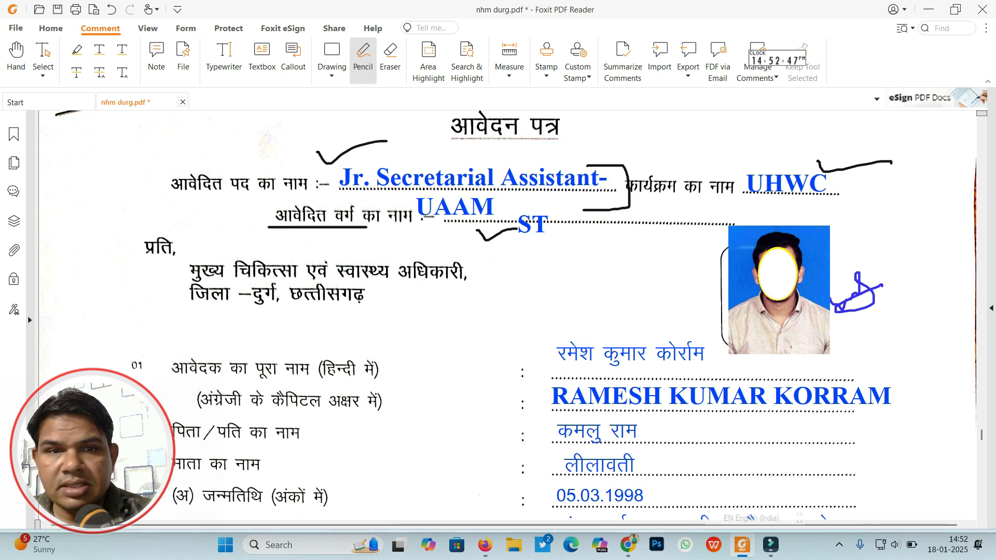
# Step: Tick the applicant's Hindi and English name entries and join both lines with a pencil bracket
pyautogui.scroll(-3, 518, 311)
pyautogui.moveTo(510, 158); pyautogui.dragTo(560, 149)
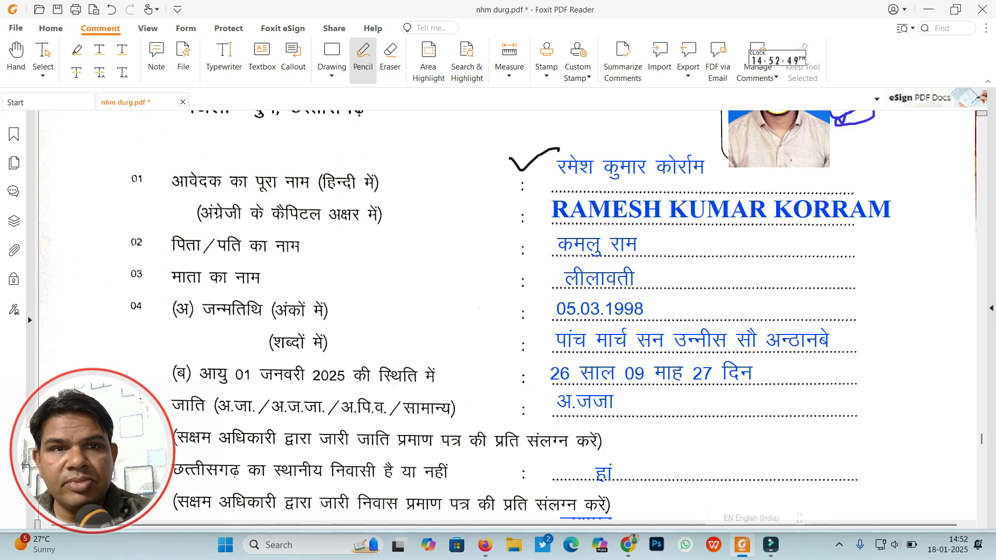
pyautogui.moveTo(470, 214); pyautogui.dragTo(528, 206)
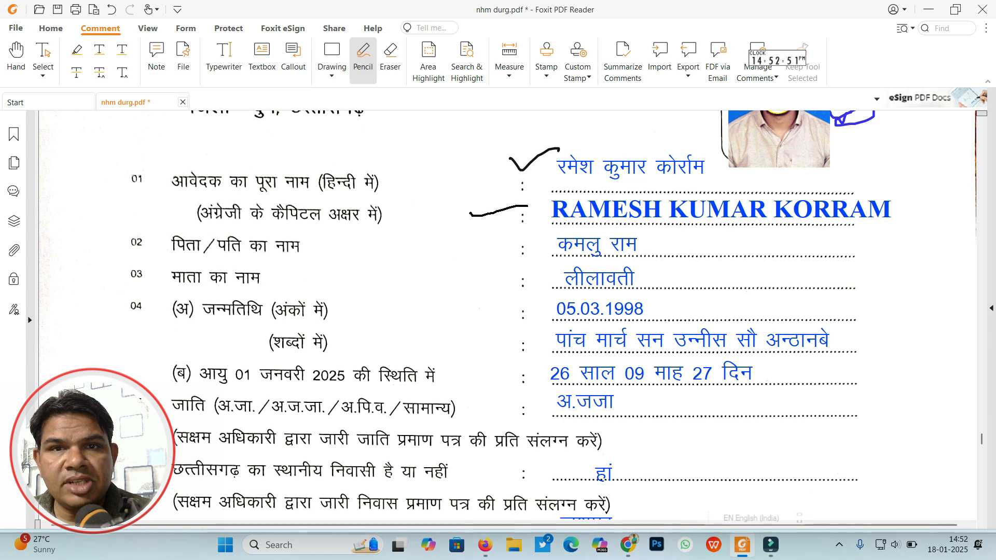
pyautogui.moveTo(506, 170)
pyautogui.mouseDown()
pyautogui.moveTo(457, 200)
pyautogui.moveTo(521, 219)
pyautogui.mouseUp()
# Step: Leave the Pencil tool, then make the signature across the applicant photo slightly smaller and shift it slightly lower
pyautogui.scroll(2, 519, 311)
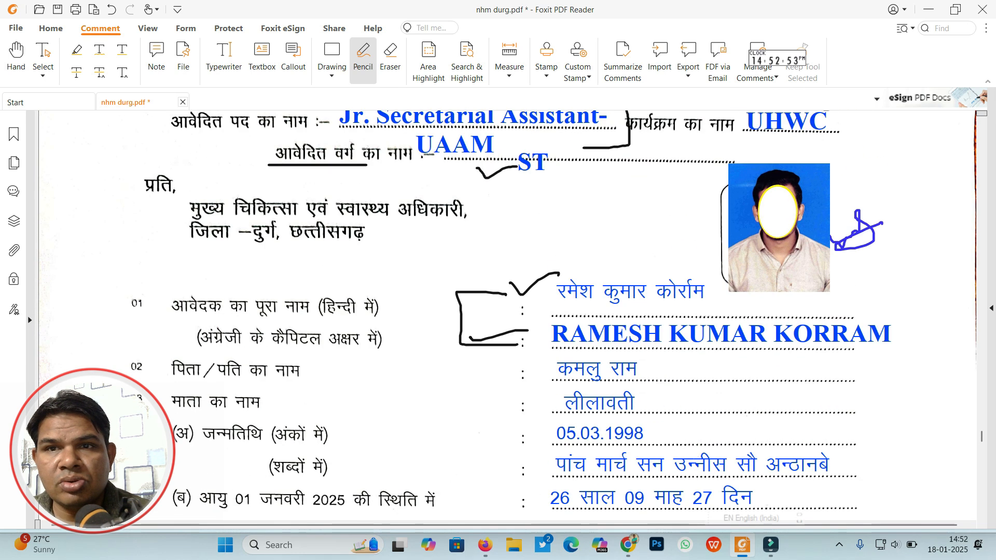
pyautogui.press('Escape')
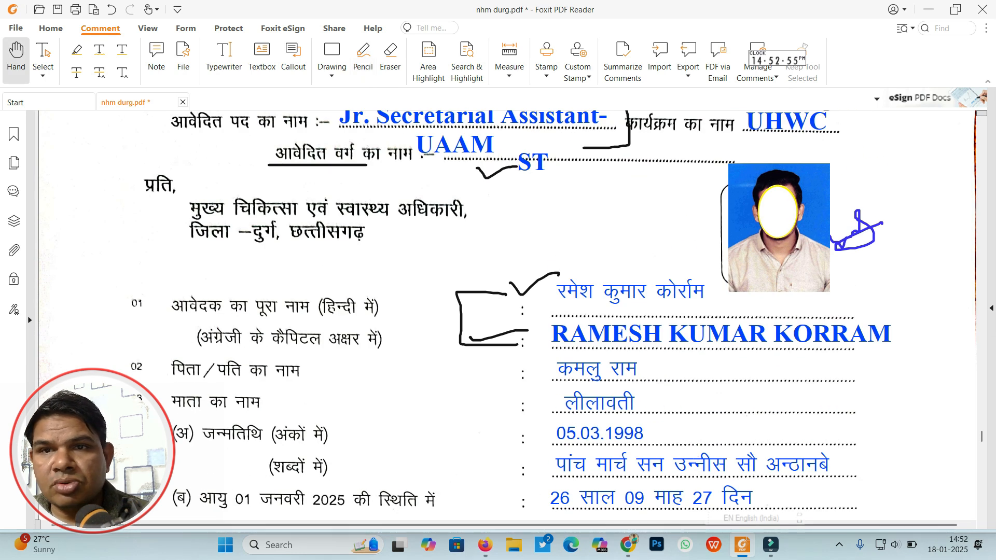
pyautogui.click(858, 234)
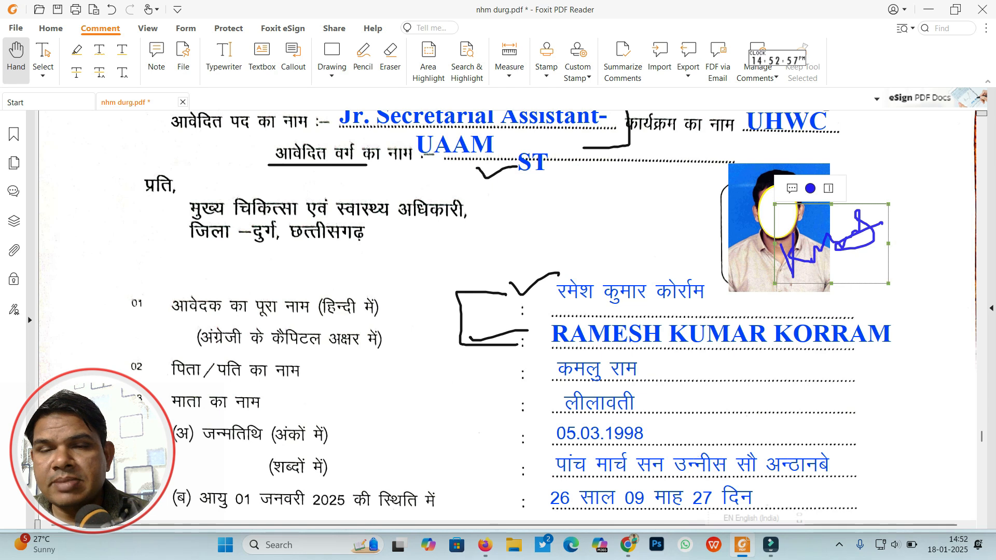
pyautogui.moveTo(858, 234); pyautogui.dragTo(864, 248)
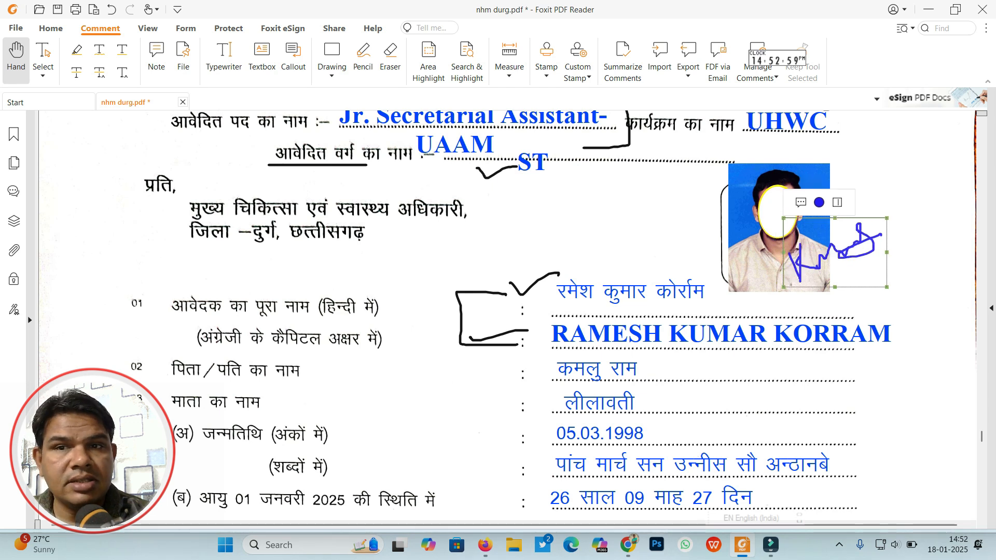
pyautogui.click(648, 244)
# Step: With the Pencil tool, draw marks beside the father's name, mother's name, date of birth and age entries
pyautogui.scroll(-2, 649, 244)
pyautogui.click(363, 57)
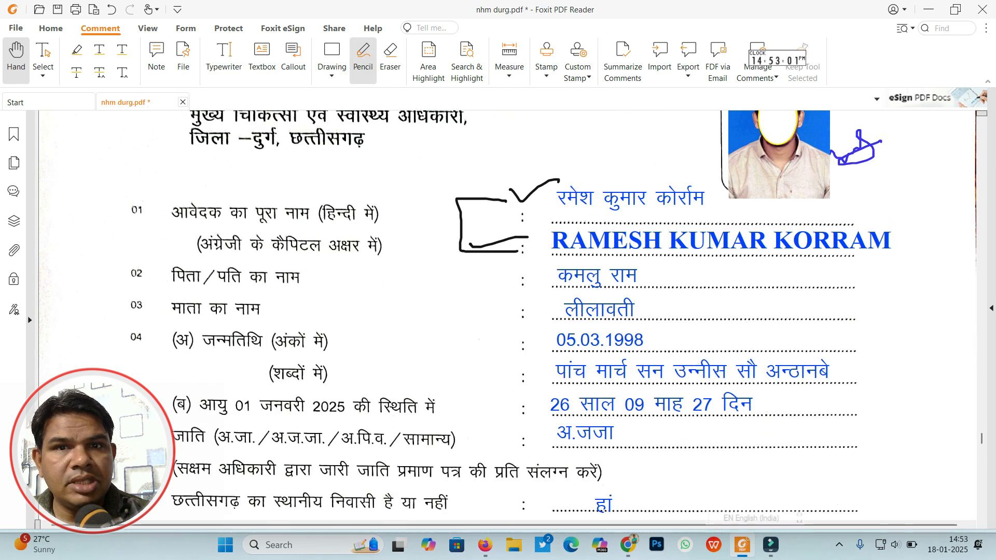
pyautogui.moveTo(481, 283)
pyautogui.mouseDown()
pyautogui.moveTo(515, 272)
pyautogui.moveTo(526, 243)
pyautogui.moveTo(551, 267)
pyautogui.mouseUp()
pyautogui.scroll(-2, 515, 272)
pyautogui.moveTo(491, 310); pyautogui.dragTo(536, 310)
pyautogui.scroll(-2, 514, 311)
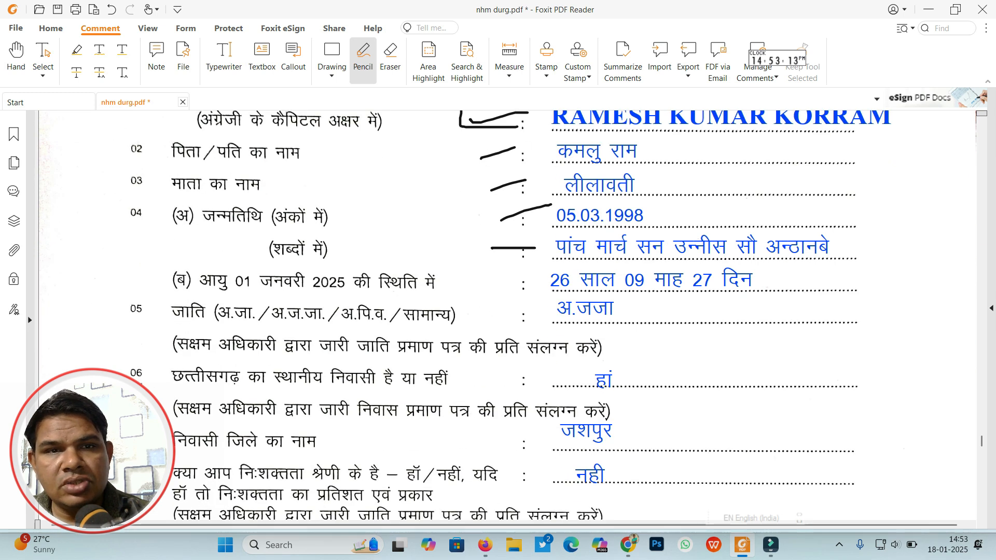
pyautogui.moveTo(476, 283); pyautogui.dragTo(529, 283)
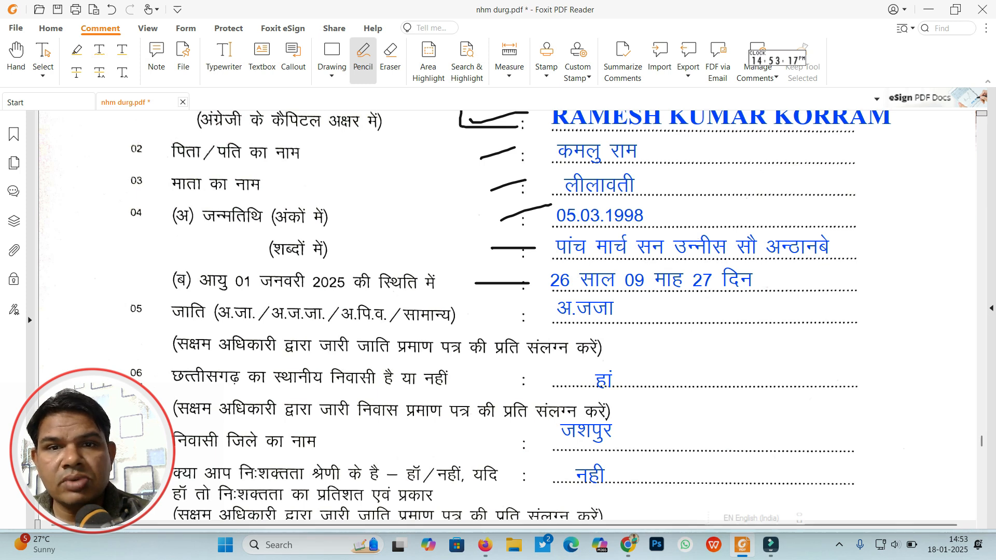
# Step: Mark the caste entry अ.जजा with a line and bracket, and underline the caste options and the caste certificate note
pyautogui.scroll(-1, 553, 315)
pyautogui.moveTo(475, 284); pyautogui.dragTo(643, 281)
pyautogui.scroll(-3, 498, 311)
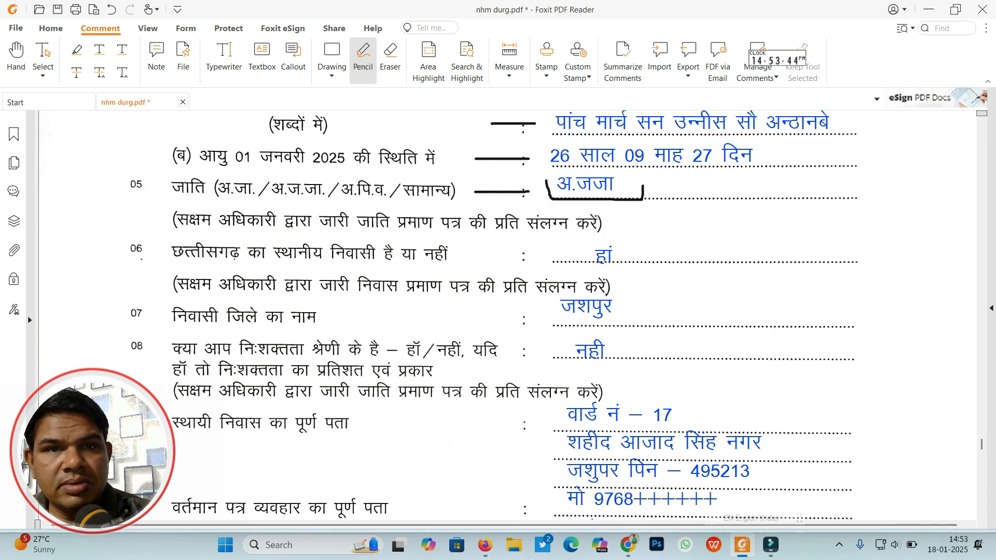
pyautogui.moveTo(227, 198); pyautogui.dragTo(364, 196)
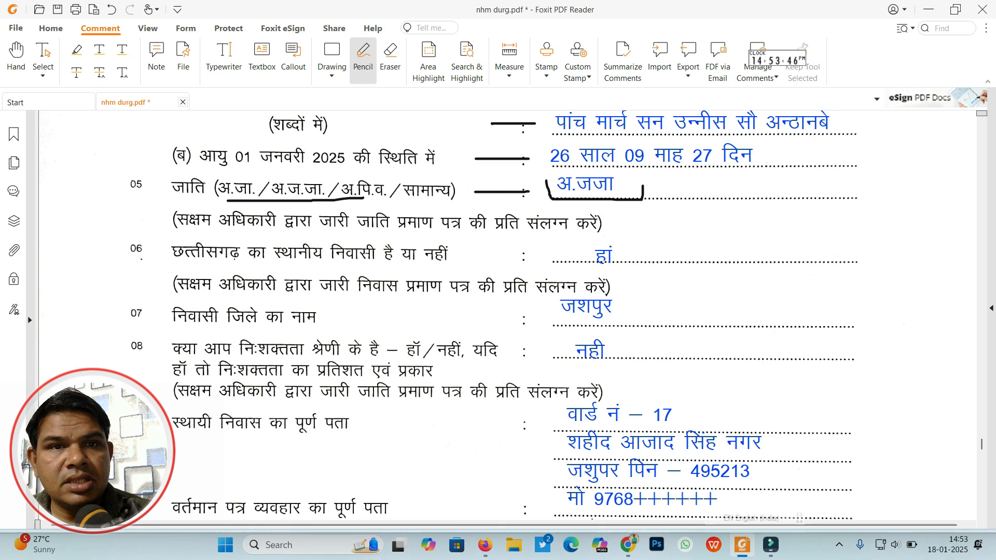
pyautogui.moveTo(356, 234); pyautogui.dragTo(486, 233)
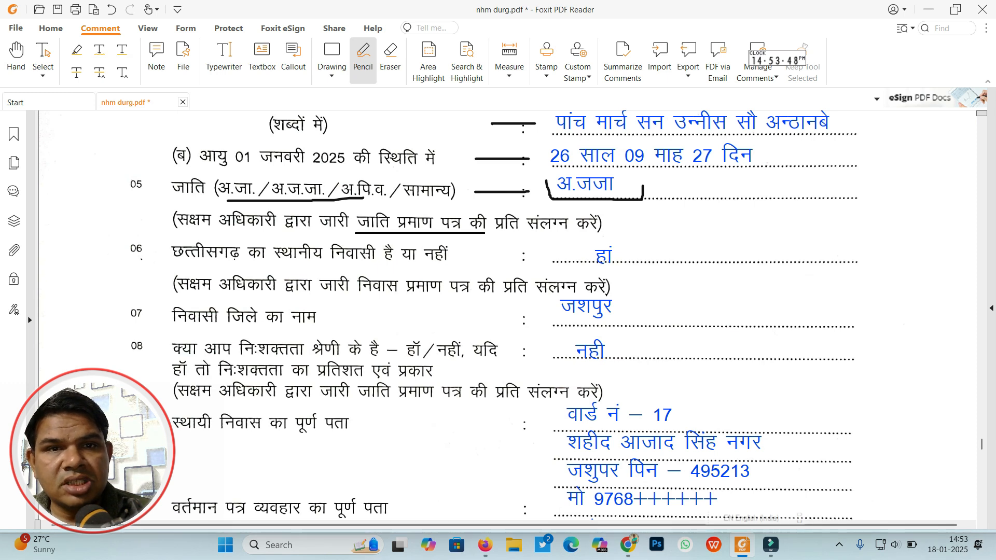
# Step: Underline the Chhattisgarh local resident question and tick the residency, district and disability entries of items 06 to 08
pyautogui.scroll(-2, 499, 311)
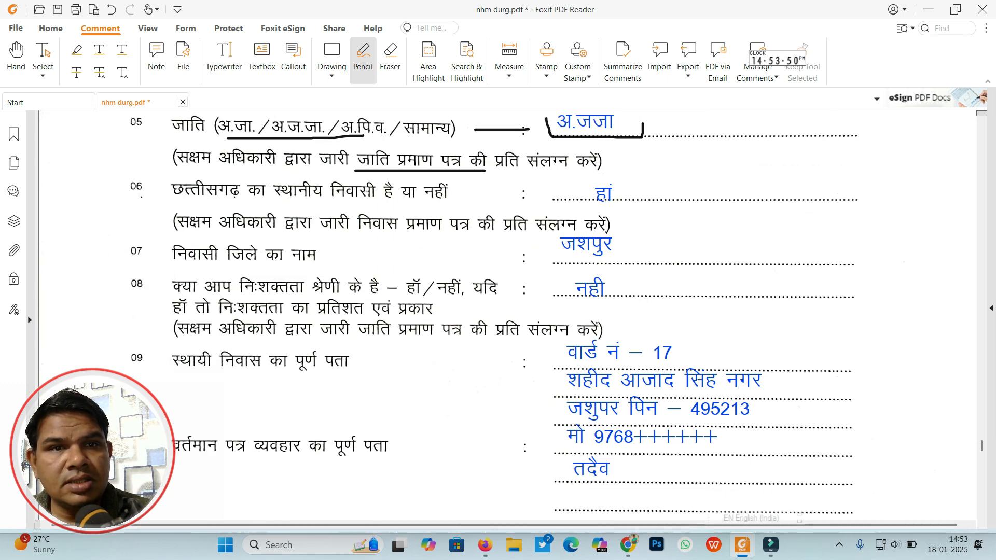
pyautogui.moveTo(263, 199); pyautogui.dragTo(431, 206)
pyautogui.moveTo(628, 181); pyautogui.dragTo(683, 174)
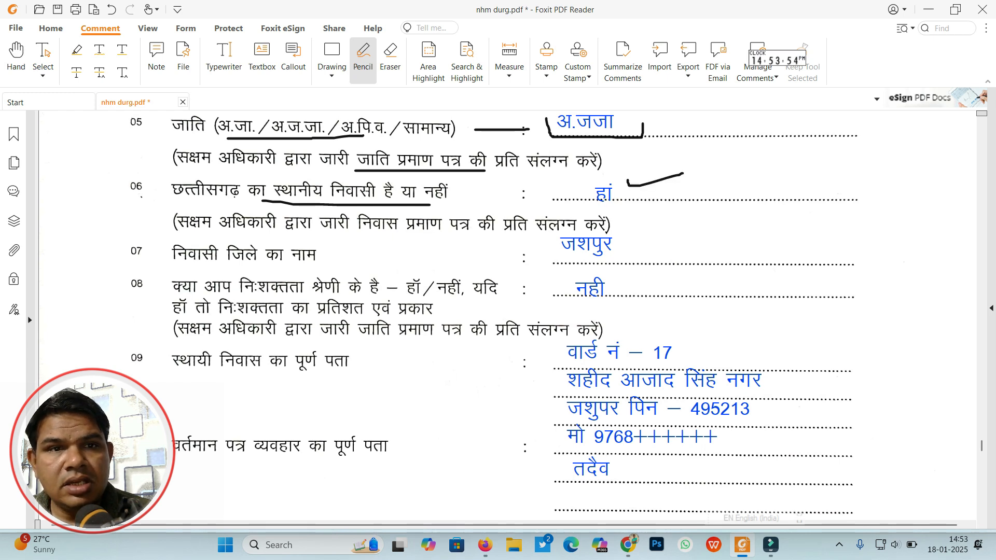
pyautogui.moveTo(624, 246); pyautogui.dragTo(685, 237)
pyautogui.scroll(-1, 684, 237)
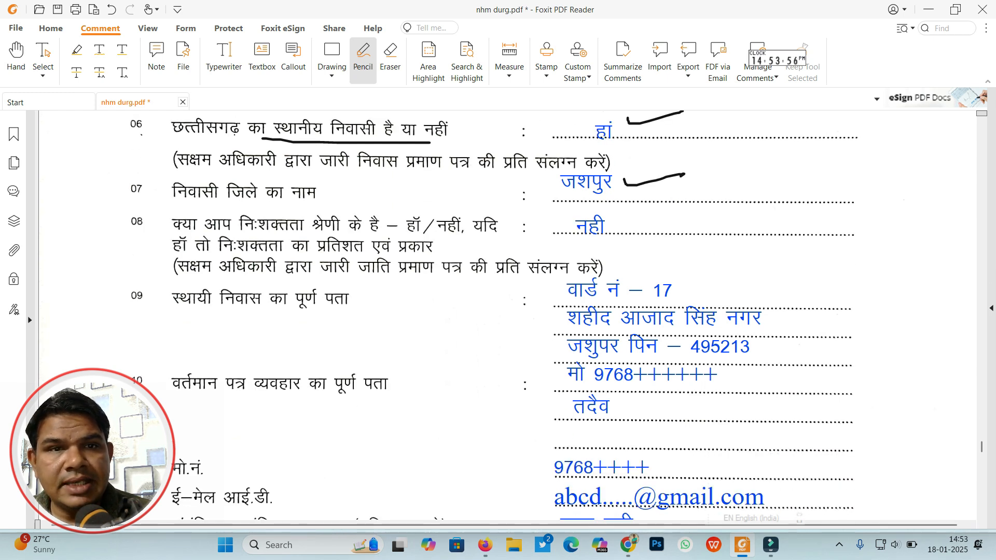
pyautogui.moveTo(610, 226); pyautogui.dragTo(674, 222)
# Step: Bracket the permanent address lines, underline the mobile number beneath them, and draw a bracket linking them to the current address entry तदैव
pyautogui.scroll(-1, 674, 222)
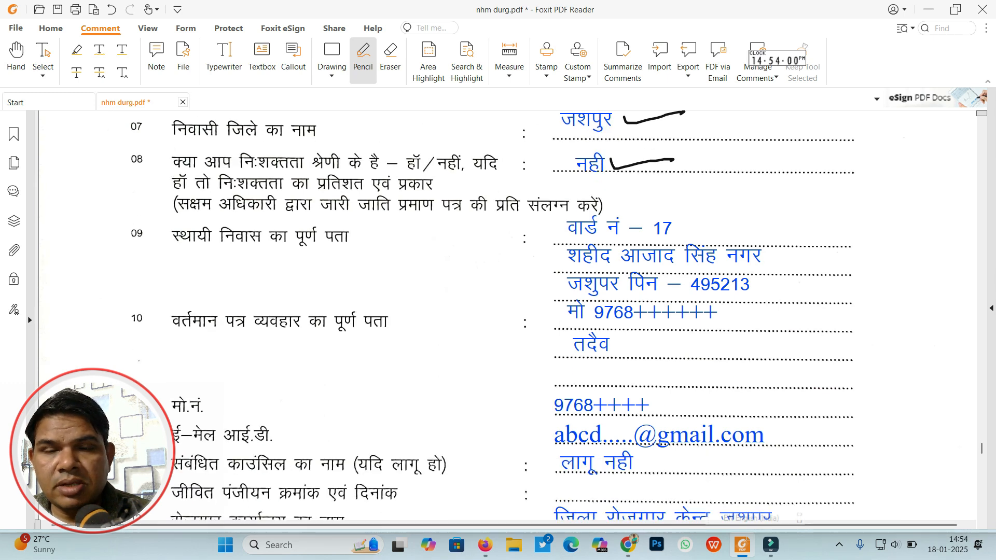
pyautogui.moveTo(735, 228)
pyautogui.mouseDown()
pyautogui.moveTo(787, 313)
pyautogui.moveTo(741, 318)
pyautogui.mouseUp()
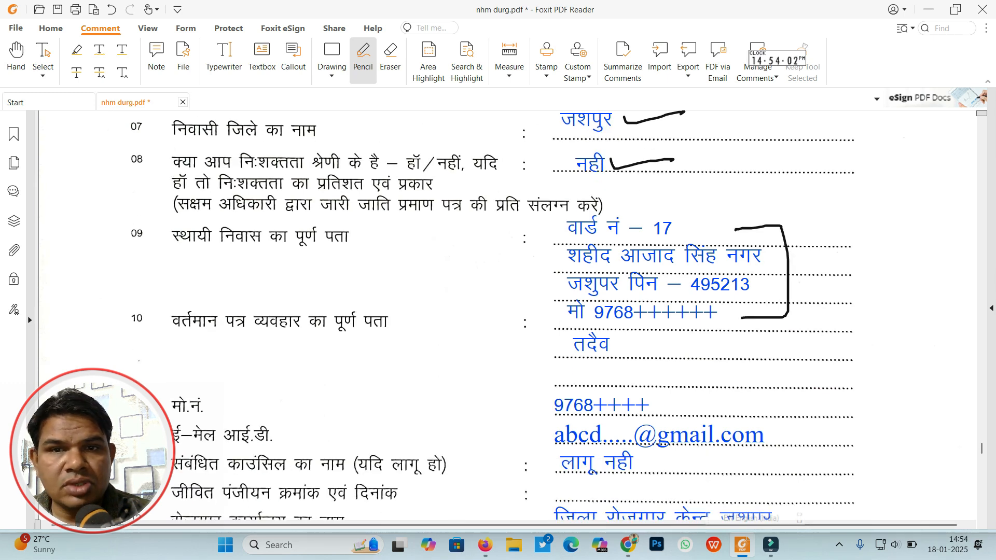
pyautogui.moveTo(587, 325); pyautogui.dragTo(715, 320)
pyautogui.scroll(-2, 715, 320)
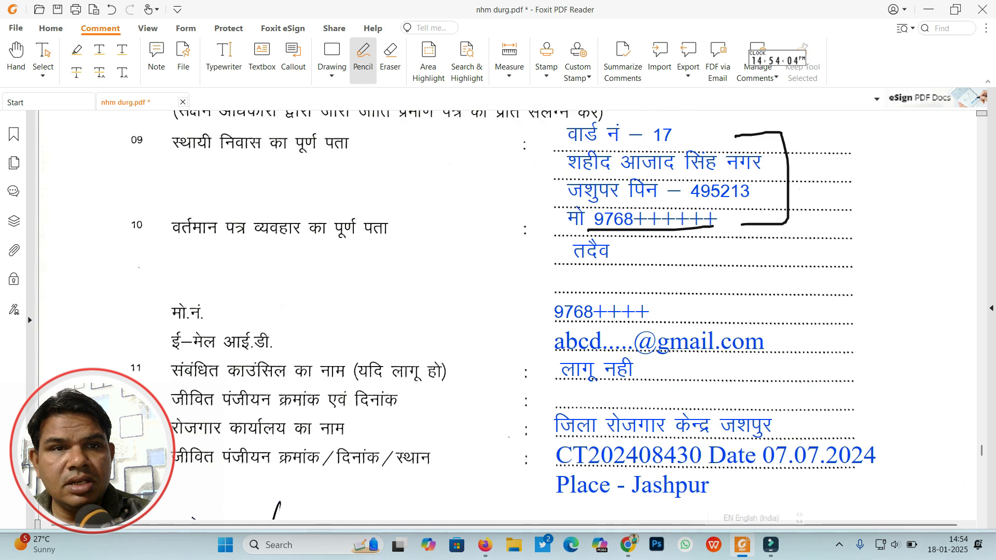
pyautogui.moveTo(535, 173)
pyautogui.mouseDown()
pyautogui.moveTo(485, 223)
pyautogui.moveTo(529, 259)
pyautogui.mouseUp()
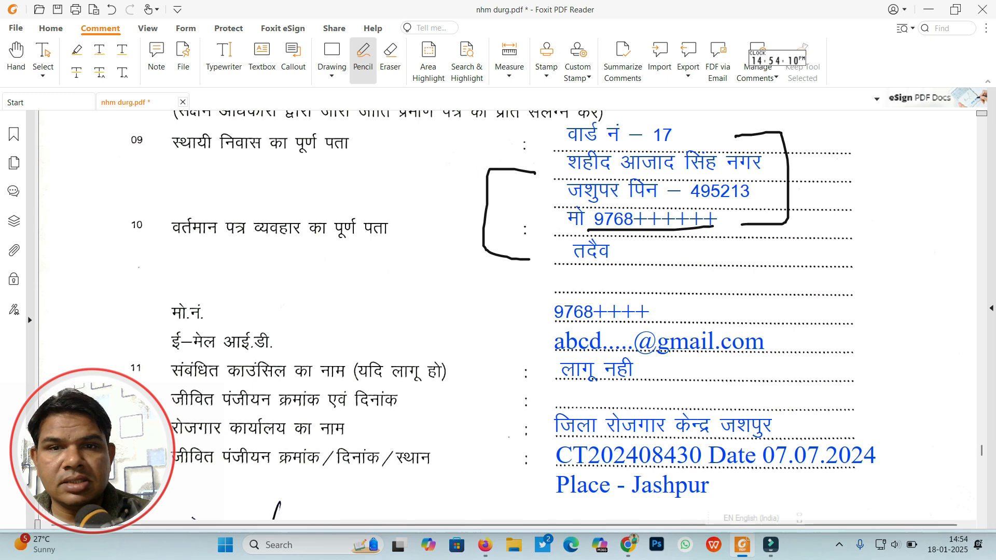
# Step: Draw pencil ticks beside the separate mobile number and e-mail ID entries under item 10
pyautogui.scroll(-1, 503, 311)
pyautogui.moveTo(530, 270); pyautogui.dragTo(586, 256)
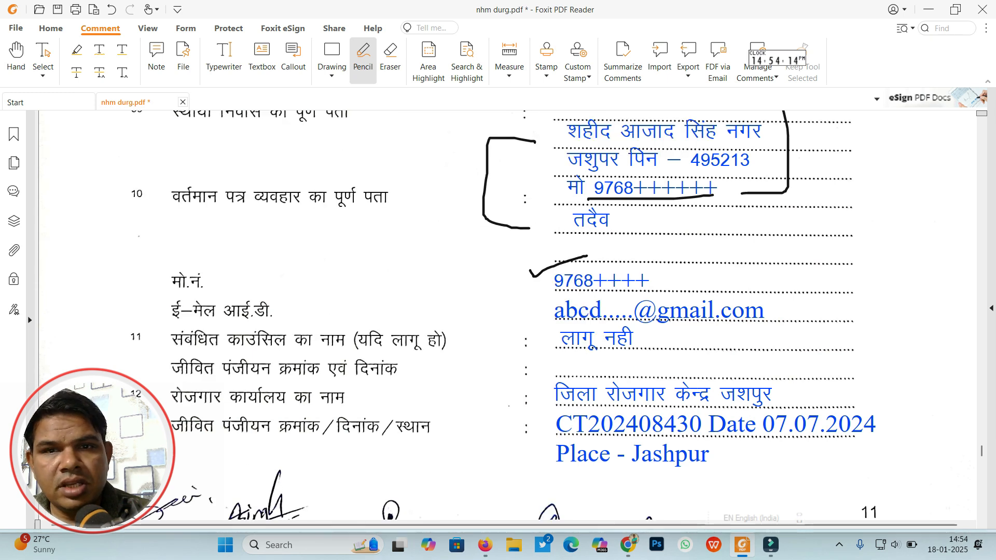
pyautogui.moveTo(530, 306); pyautogui.dragTo(570, 302)
# Step: Draw a small bracket at the council entry लागू नही and a cross on the empty registration line below it
pyautogui.scroll(-2, 569, 302)
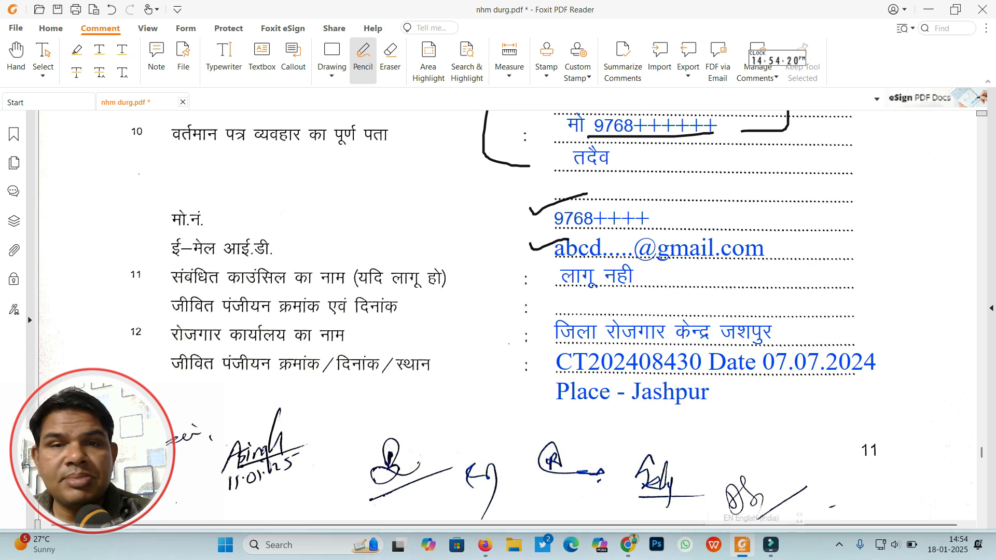
pyautogui.moveTo(634, 275)
pyautogui.mouseDown()
pyautogui.moveTo(651, 293)
pyautogui.moveTo(623, 295)
pyautogui.mouseUp()
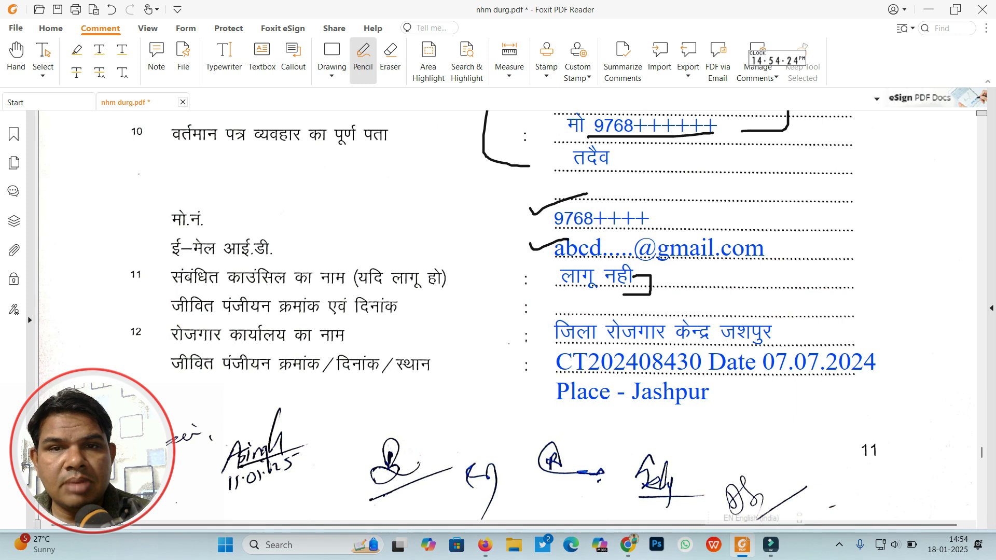
pyautogui.moveTo(562, 298)
pyautogui.mouseDown()
pyautogui.moveTo(595, 313)
pyautogui.moveTo(575, 314)
pyautogui.mouseUp()
# Step: Tick the employment office and registration entries, underline the item 12 registration label and the place, and bracket the registration date
pyautogui.scroll(-3, 503, 315)
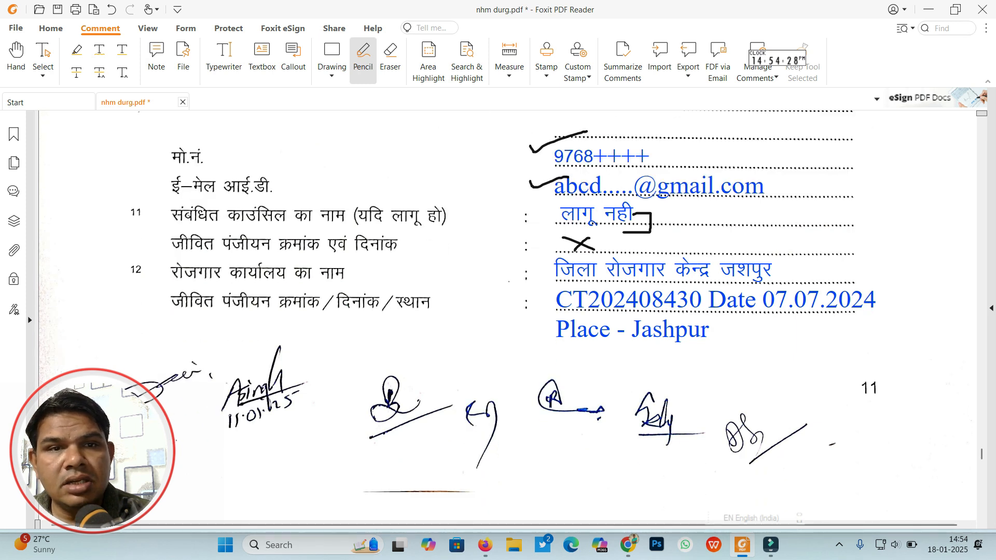
pyautogui.moveTo(493, 265); pyautogui.dragTo(527, 256)
pyautogui.moveTo(178, 314); pyautogui.dragTo(266, 316)
pyautogui.moveTo(533, 295); pyautogui.dragTo(581, 289)
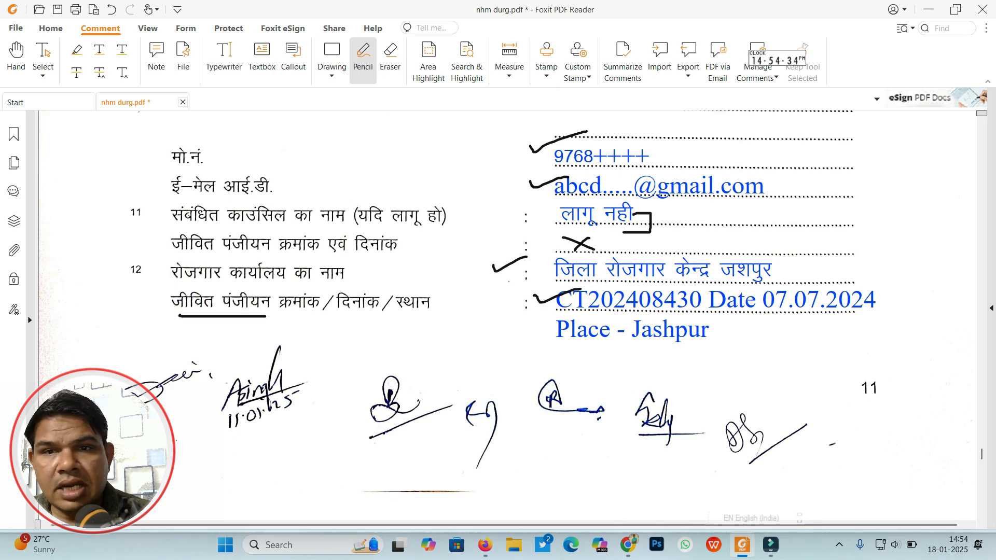
pyautogui.moveTo(763, 316)
pyautogui.mouseDown()
pyautogui.moveTo(879, 320)
pyautogui.moveTo(882, 306)
pyautogui.mouseUp()
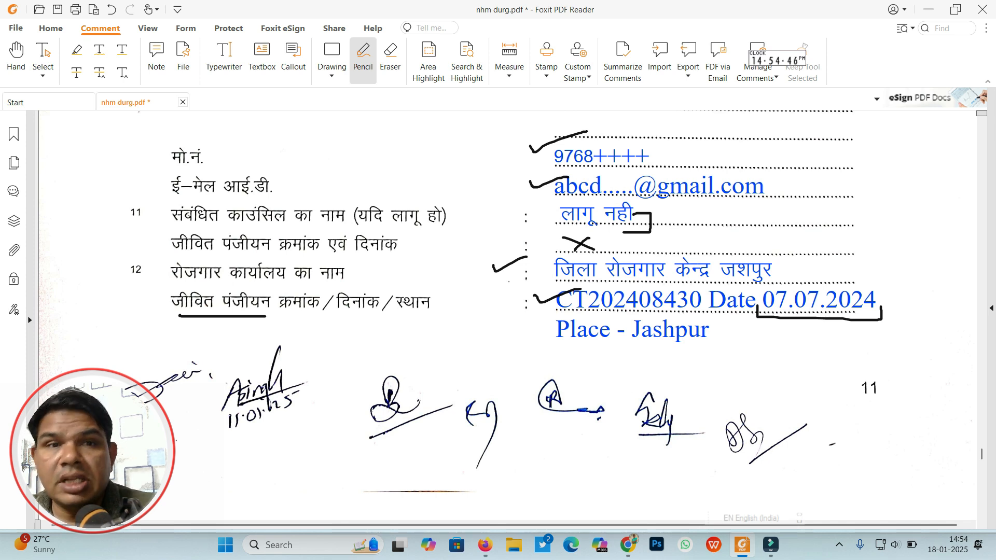
pyautogui.moveTo(562, 340); pyautogui.dragTo(687, 347)
# Step: In item 11, underline जीवित पंजीयन क्रमांक and काउंसिल, draw a line after the registration label, and bracket both rows
pyautogui.moveTo(175, 254); pyautogui.dragTo(327, 255)
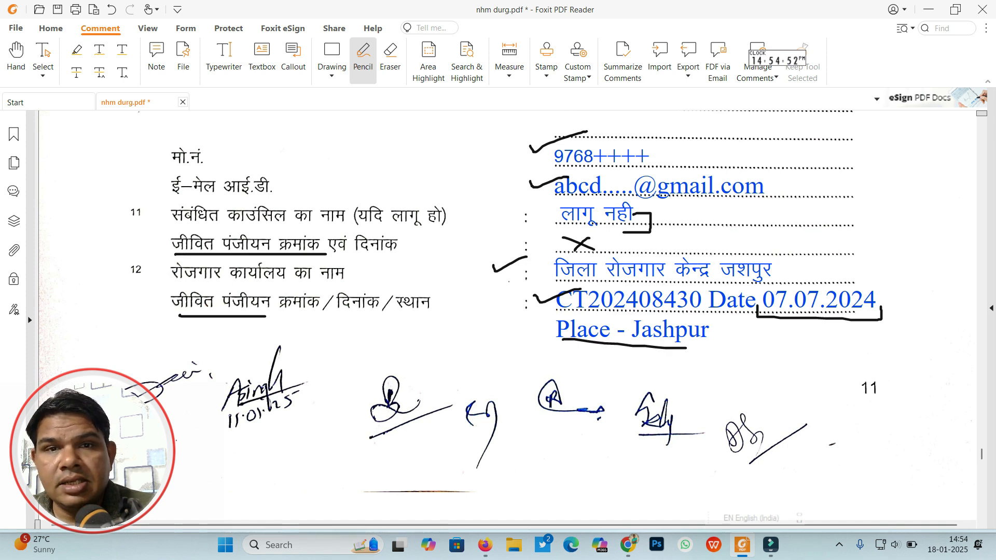
pyautogui.moveTo(408, 243); pyautogui.dragTo(487, 242)
pyautogui.moveTo(223, 226); pyautogui.dragTo(296, 224)
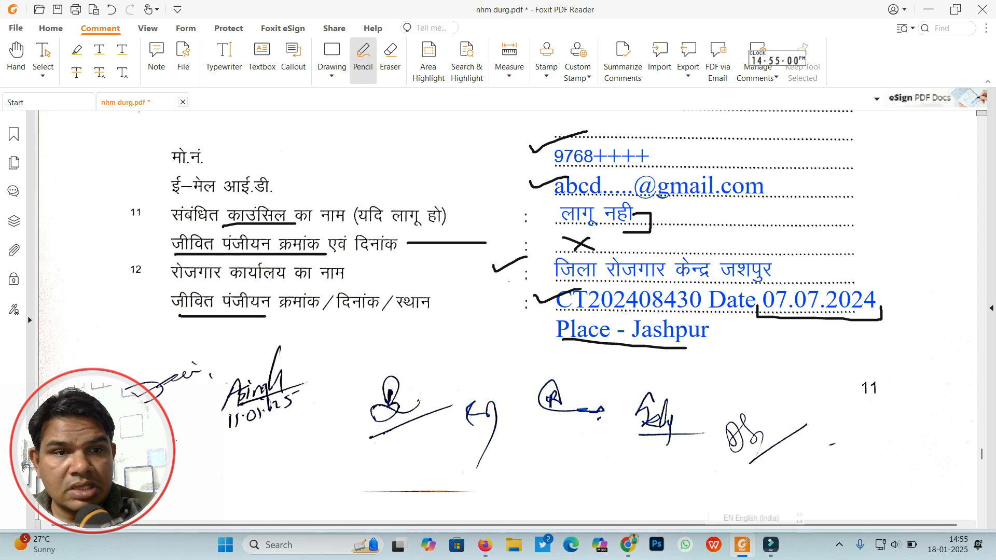
pyautogui.moveTo(190, 203)
pyautogui.mouseDown()
pyautogui.moveTo(109, 231)
pyautogui.moveTo(146, 251)
pyautogui.mouseUp()
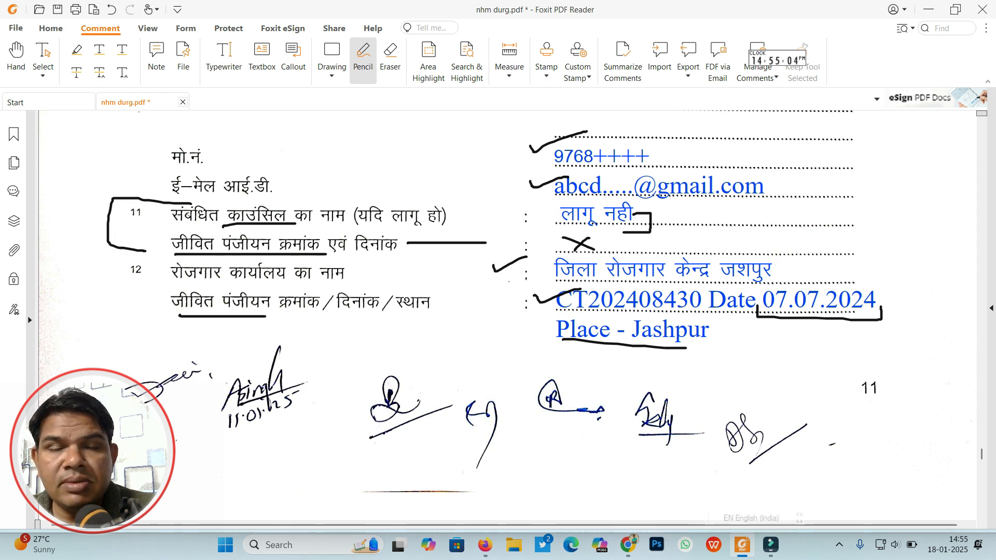
# Step: Tick the 10वीं and 12वीं rows of the educational qualification table and bracket their percentages
pyautogui.scroll(-10, 498, 311)
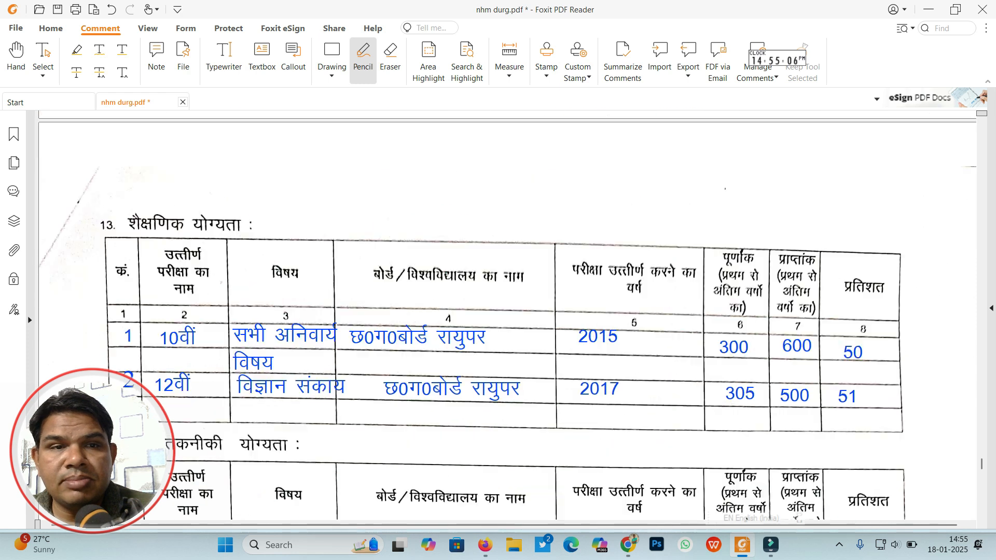
pyautogui.moveTo(89, 233)
pyautogui.mouseDown()
pyautogui.moveTo(92, 241)
pyautogui.moveTo(137, 216)
pyautogui.mouseUp()
pyautogui.moveTo(96, 277); pyautogui.dragTo(130, 266)
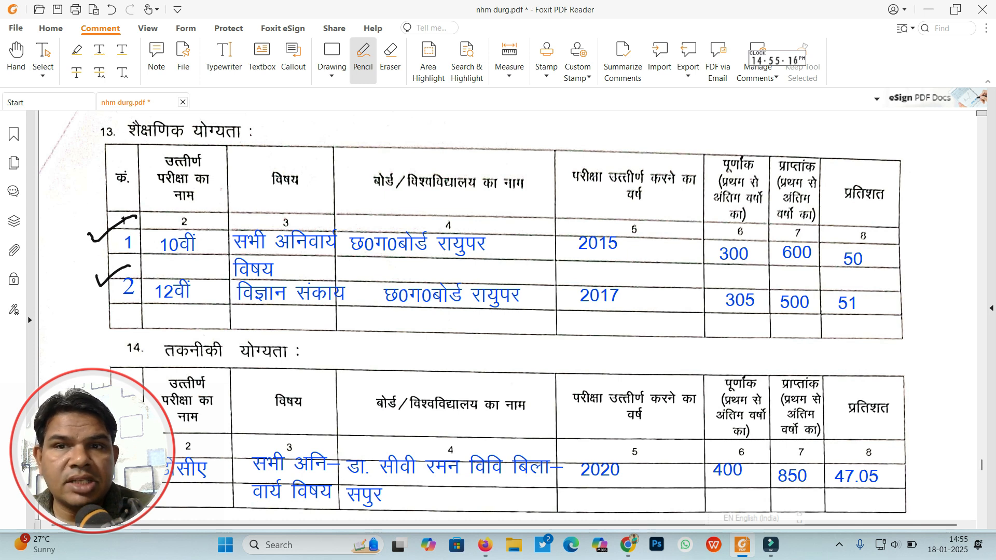
pyautogui.moveTo(884, 251)
pyautogui.mouseDown()
pyautogui.moveTo(914, 285)
pyautogui.moveTo(875, 303)
pyautogui.mouseUp()
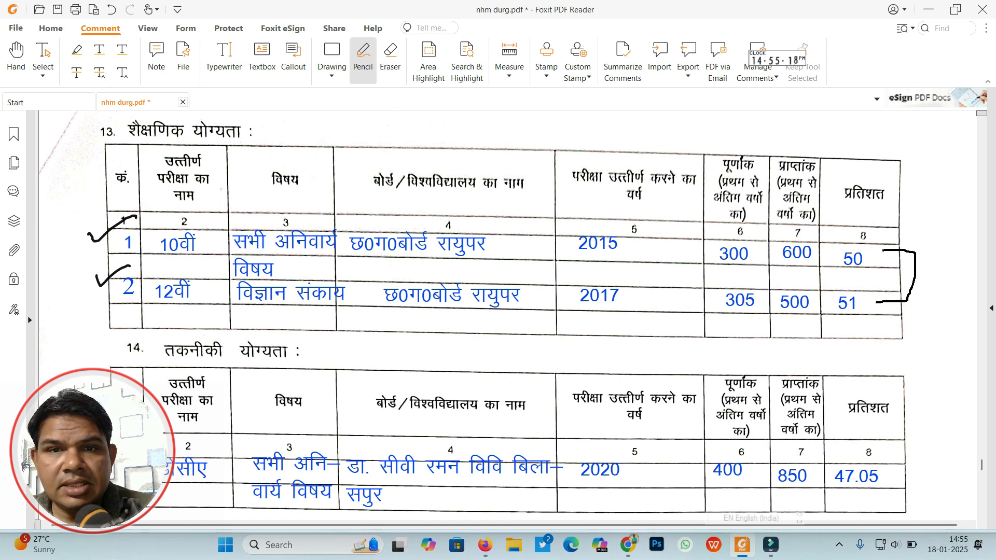
# Step: Tick the डीसीए row in the technical qualification table and underline the end of the university name
pyautogui.scroll(-3, 875, 302)
pyautogui.scroll(-1, 507, 315)
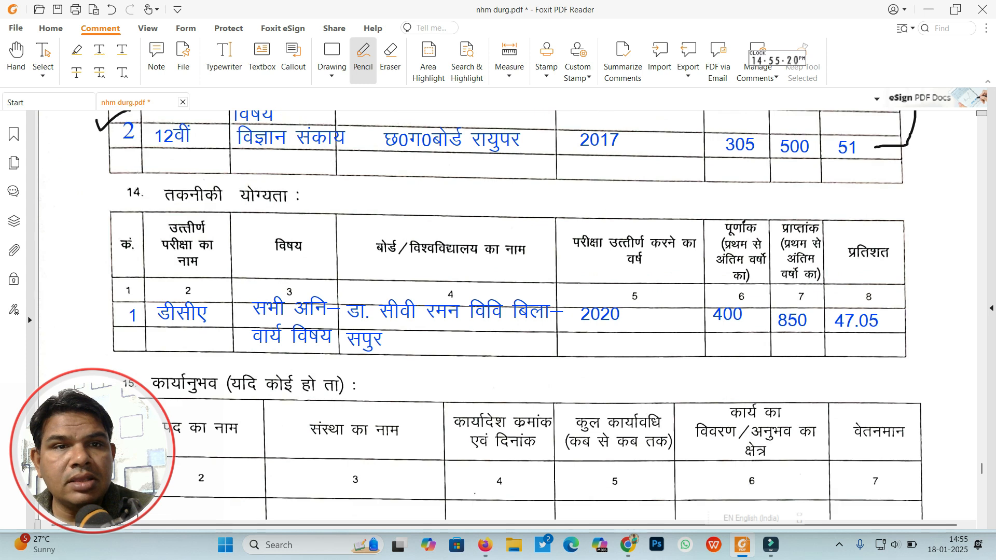
pyautogui.moveTo(90, 305)
pyautogui.mouseDown()
pyautogui.moveTo(95, 314)
pyautogui.moveTo(139, 283)
pyautogui.mouseUp()
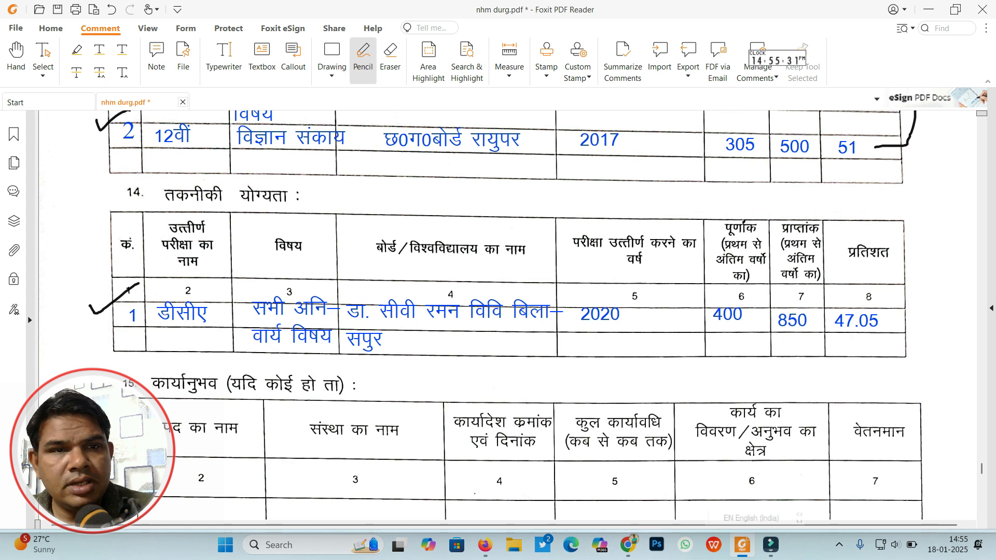
pyautogui.moveTo(506, 331); pyautogui.dragTo(584, 332)
# Step: Draw diagonal strike lines across the work experience table on both sides of the निरंक entry
pyautogui.scroll(-3, 583, 332)
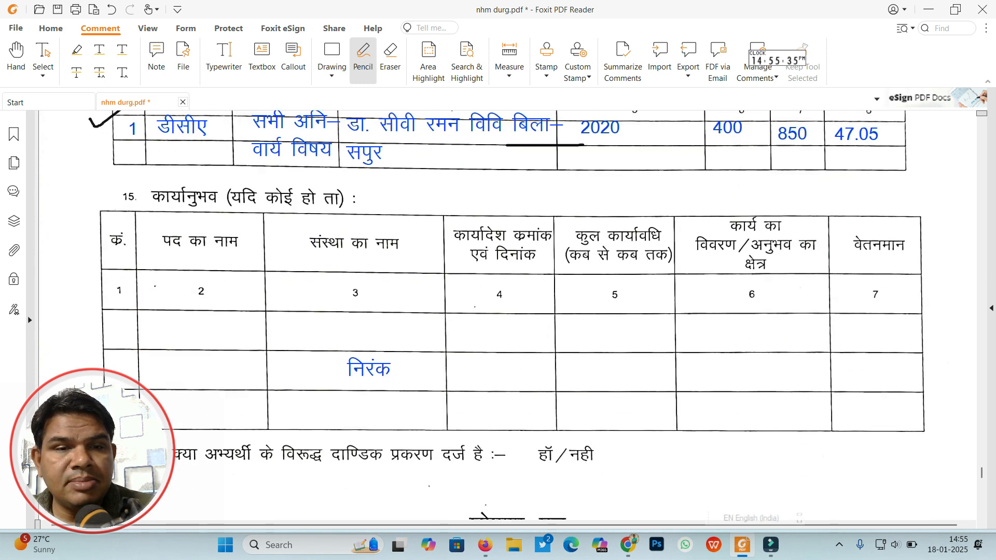
pyautogui.scroll(-4, 513, 311)
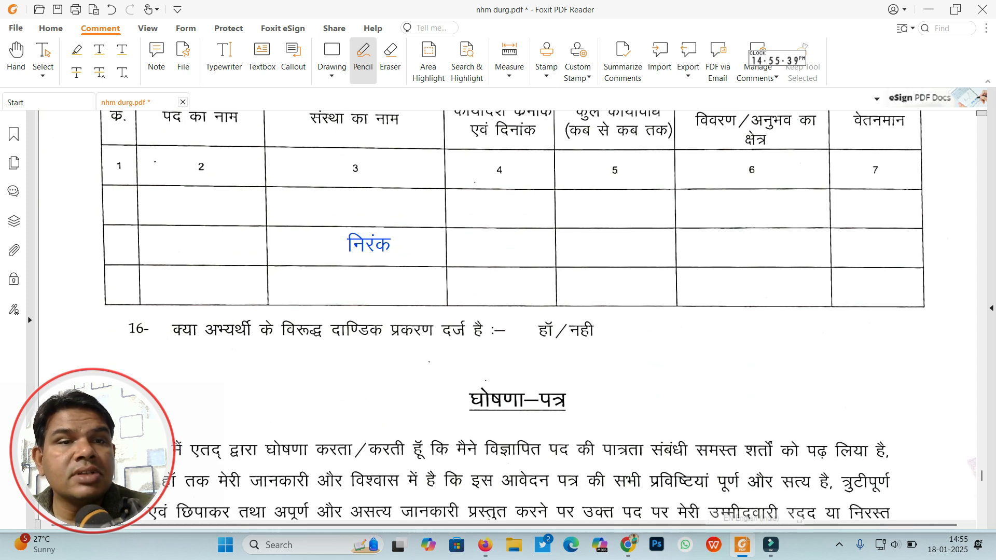
pyautogui.moveTo(108, 300); pyautogui.dragTo(311, 254)
pyautogui.moveTo(414, 245); pyautogui.dragTo(878, 157)
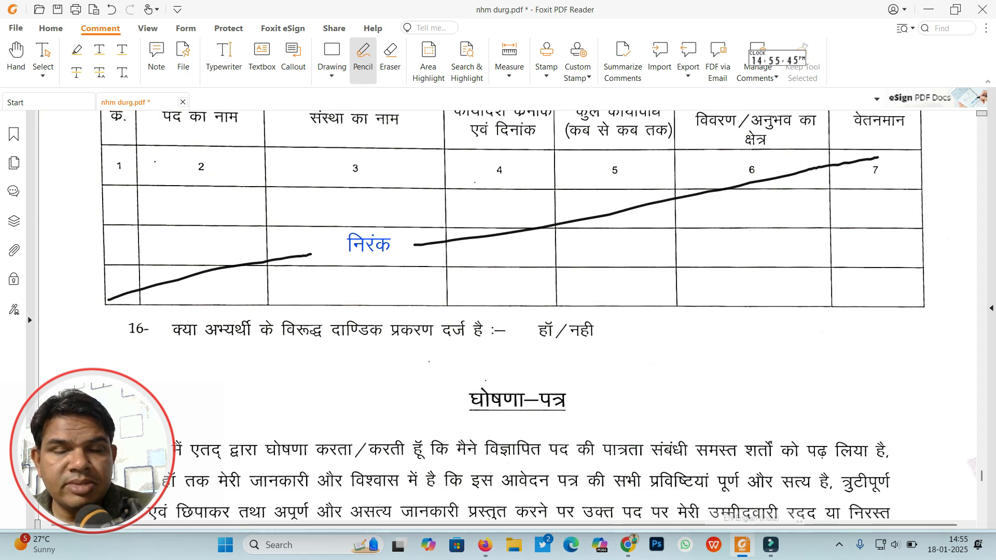
# Step: Tick नही and strike out हॉ for the criminal case question in item 16
pyautogui.scroll(-2, 514, 312)
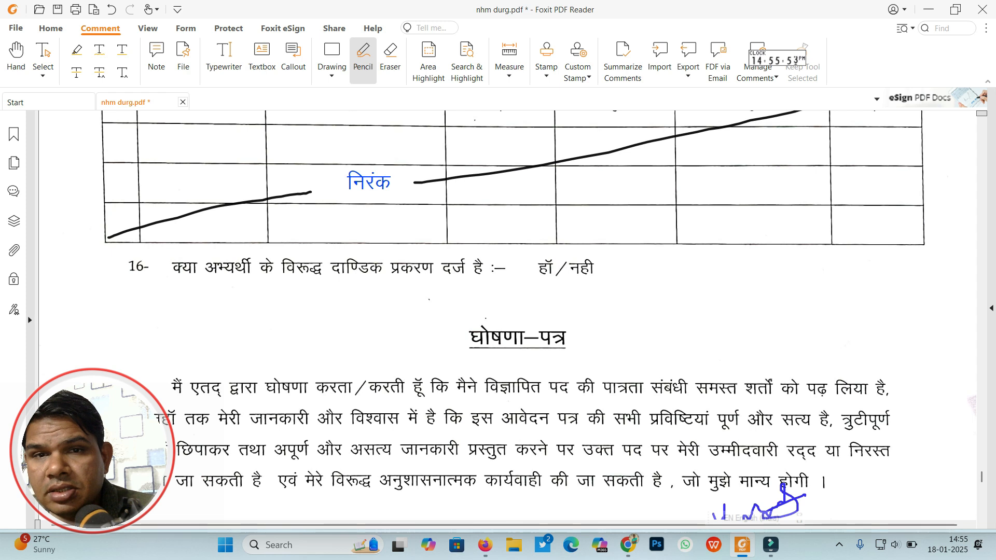
pyautogui.moveTo(574, 253); pyautogui.dragTo(607, 238)
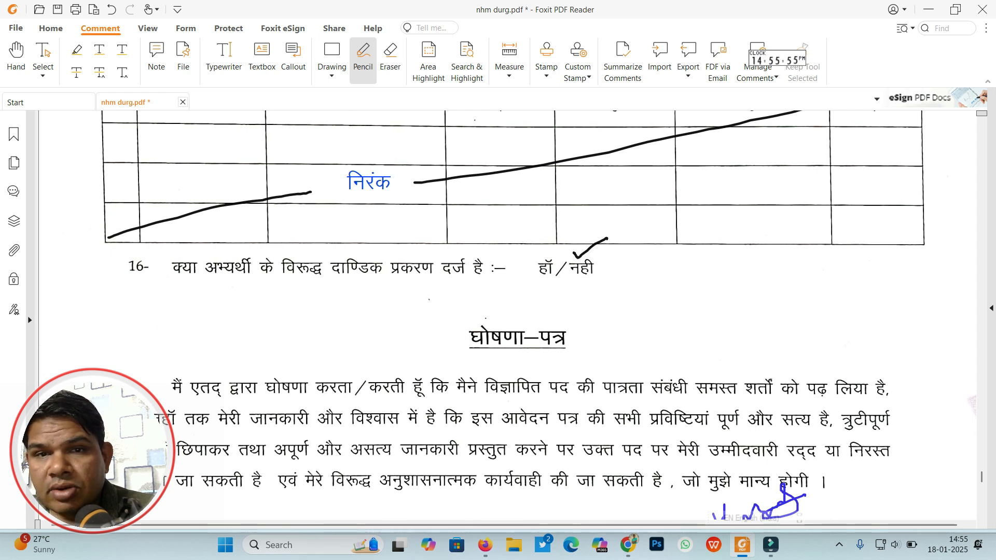
pyautogui.moveTo(553, 255); pyautogui.dragTo(538, 279)
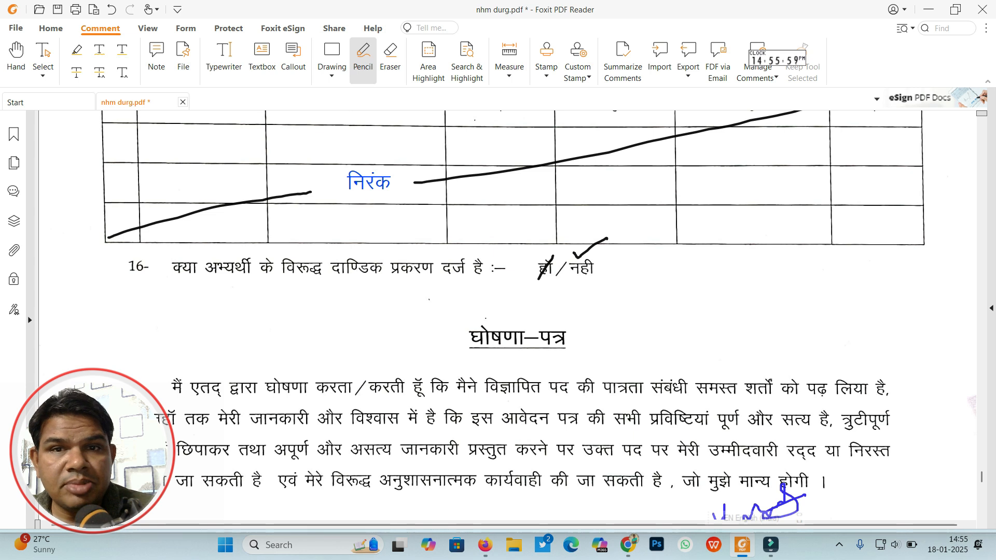
# Step: Underline the enclosure list's instructions on arranging the documents, ticking their boxes and writing the total page count
pyautogui.scroll(-3, 498, 312)
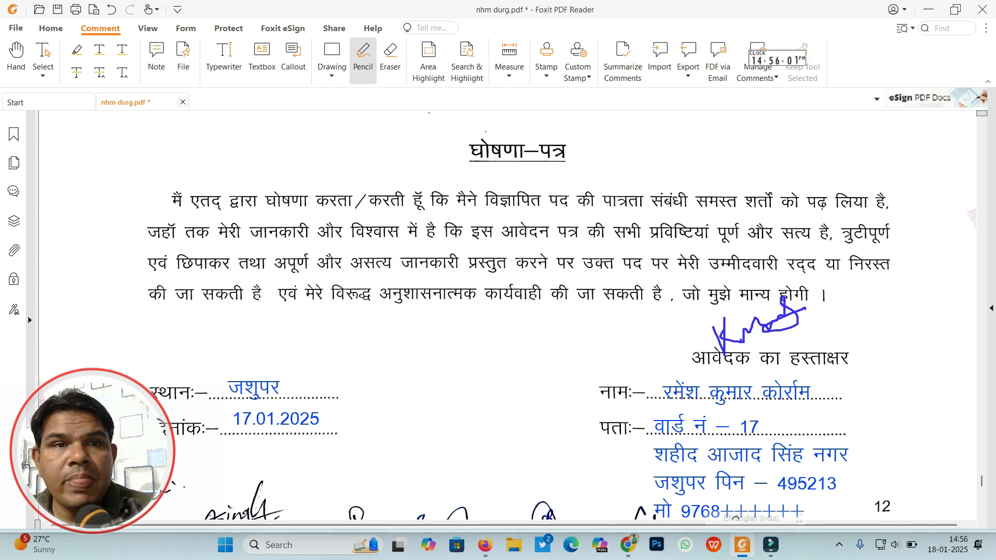
pyautogui.scroll(-2, 498, 311)
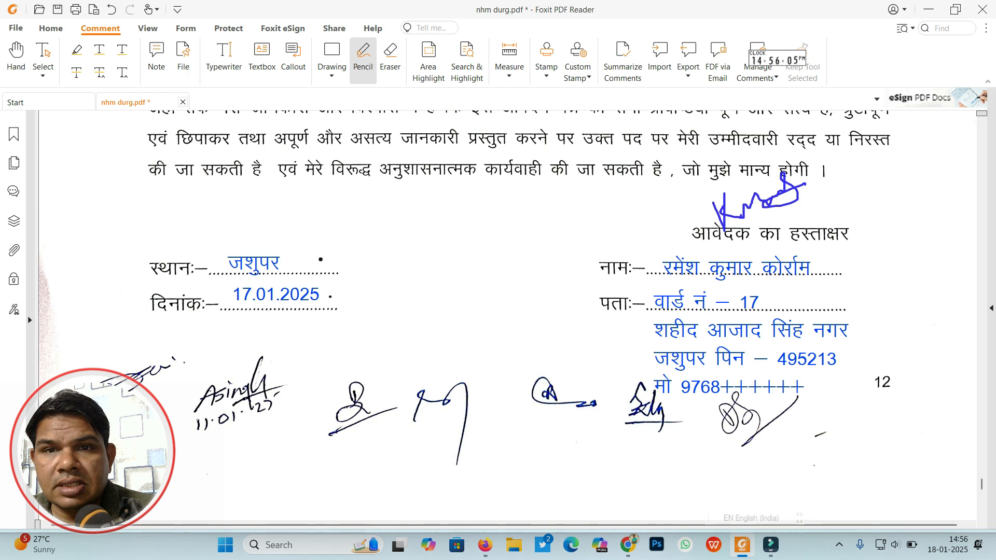
pyautogui.scroll(-10, 498, 312)
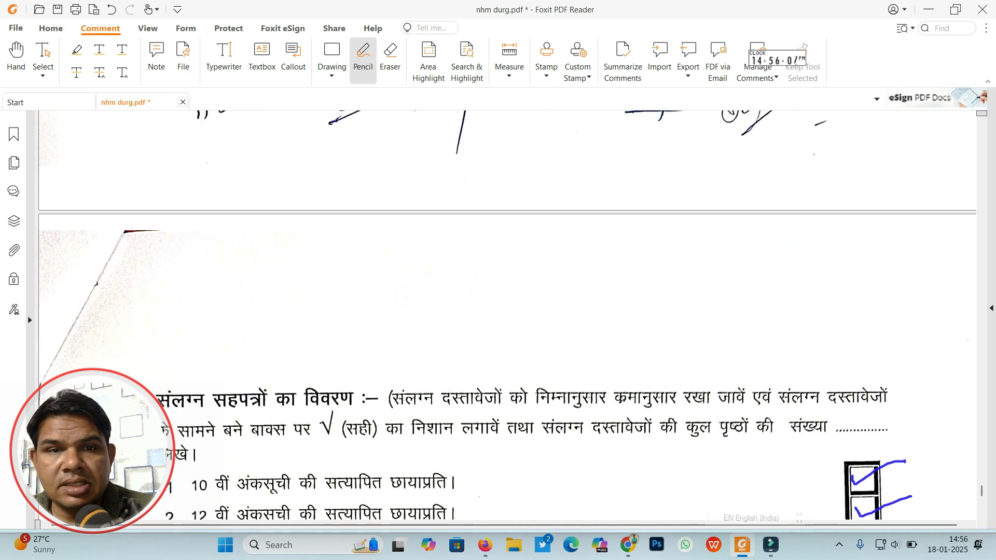
pyautogui.scroll(-1, 498, 311)
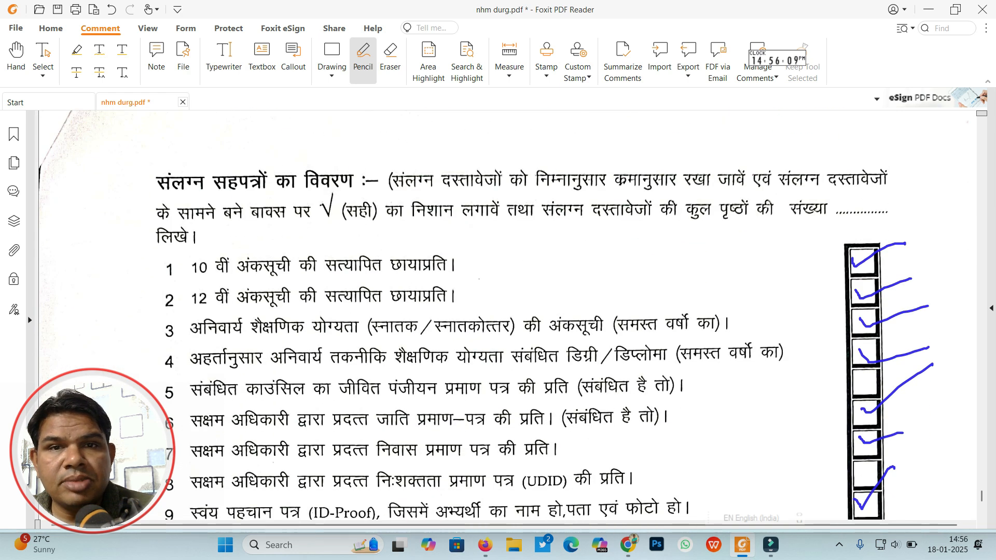
pyautogui.moveTo(407, 192); pyautogui.dragTo(787, 195)
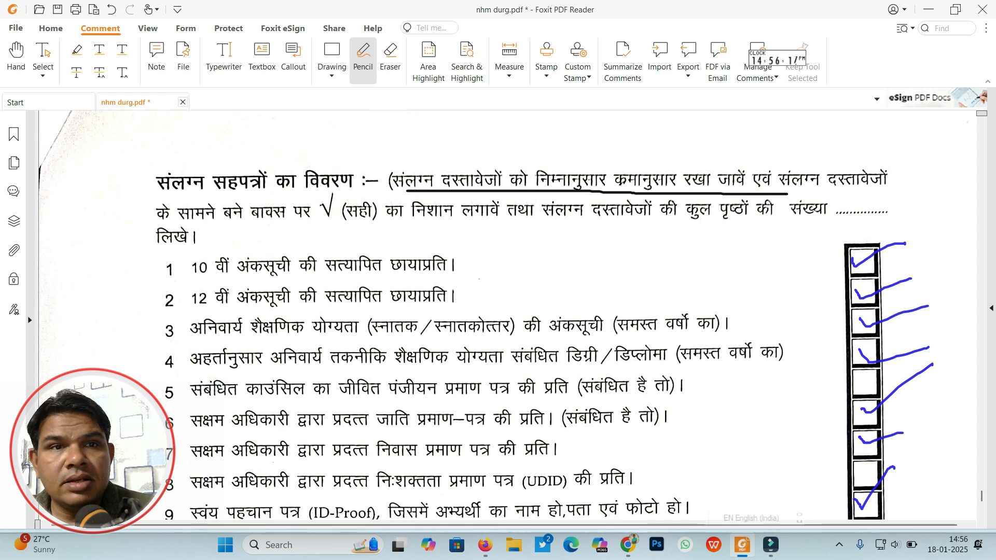
pyautogui.moveTo(157, 224); pyautogui.dragTo(812, 219)
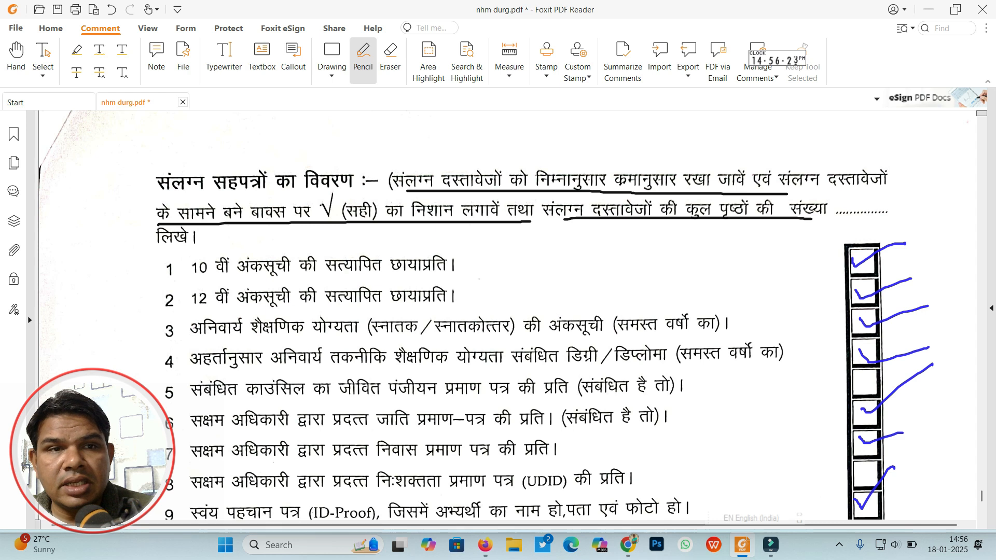
pyautogui.moveTo(155, 245); pyautogui.dragTo(212, 243)
pyautogui.scroll(-3, 487, 317)
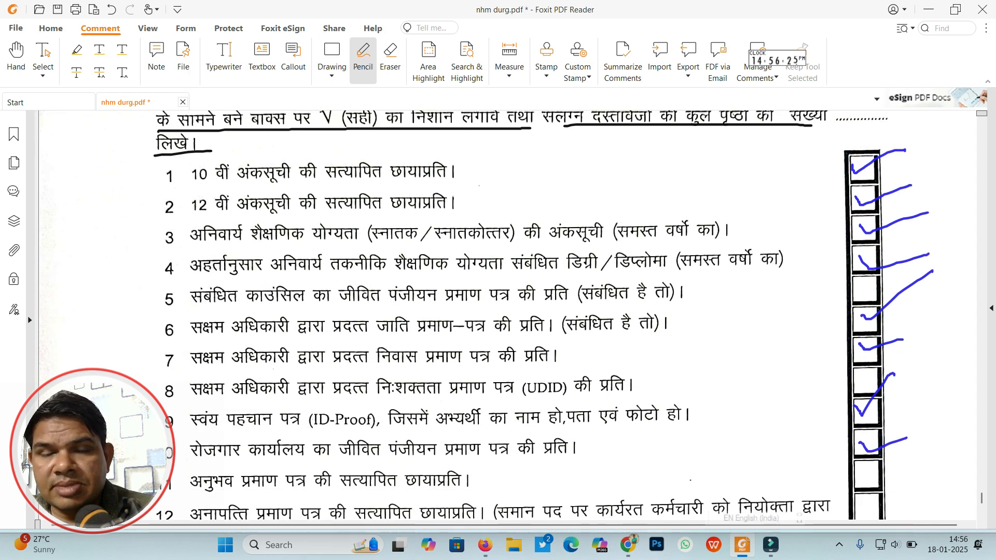
pyautogui.scroll(-3, 815, 511)
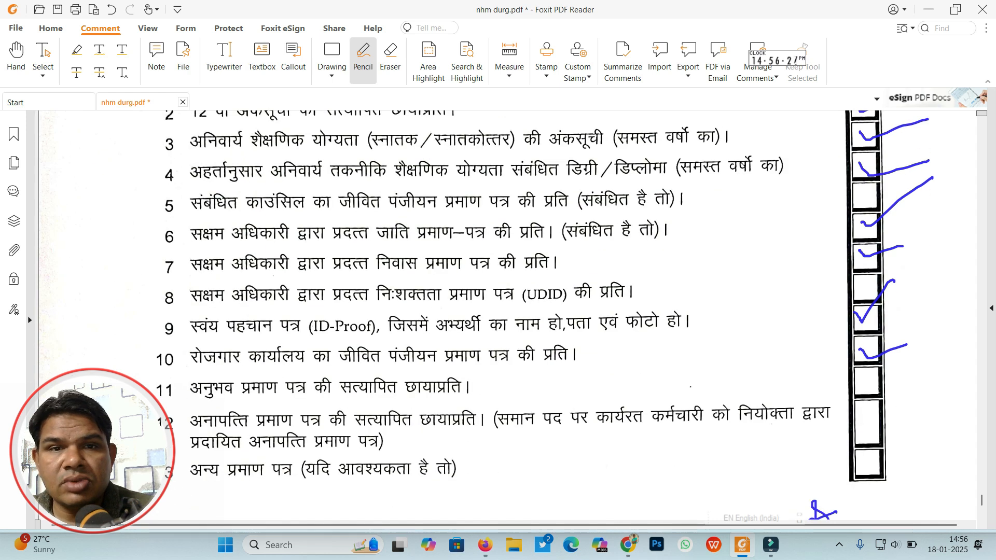
# Step: Mark beside the boxes of checklist items 1 to 3, joining items 2 and 3 with a bracket, and bracket (स्नातक/स्नातकोत्तर) in item 3
pyautogui.scroll(4, 814, 512)
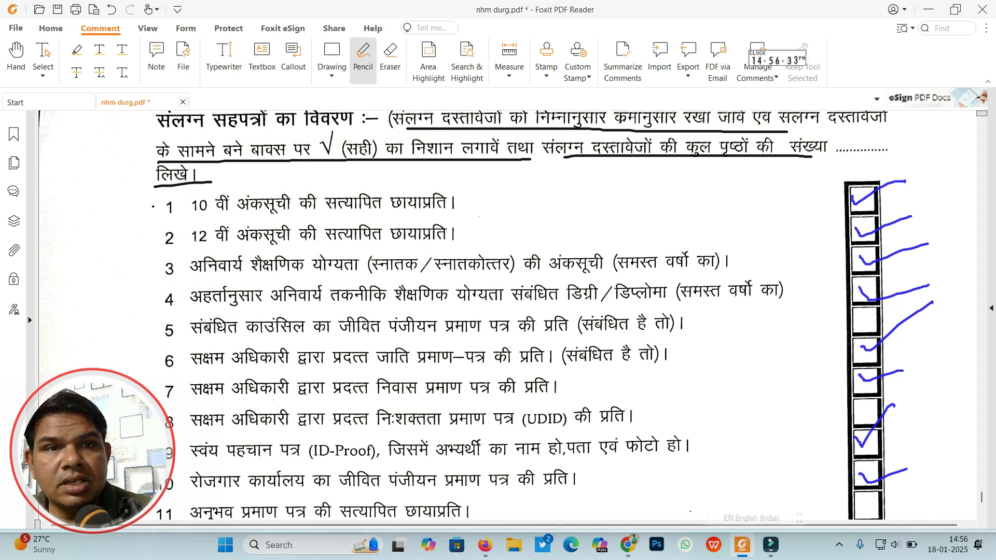
pyautogui.moveTo(795, 187); pyautogui.dragTo(830, 180)
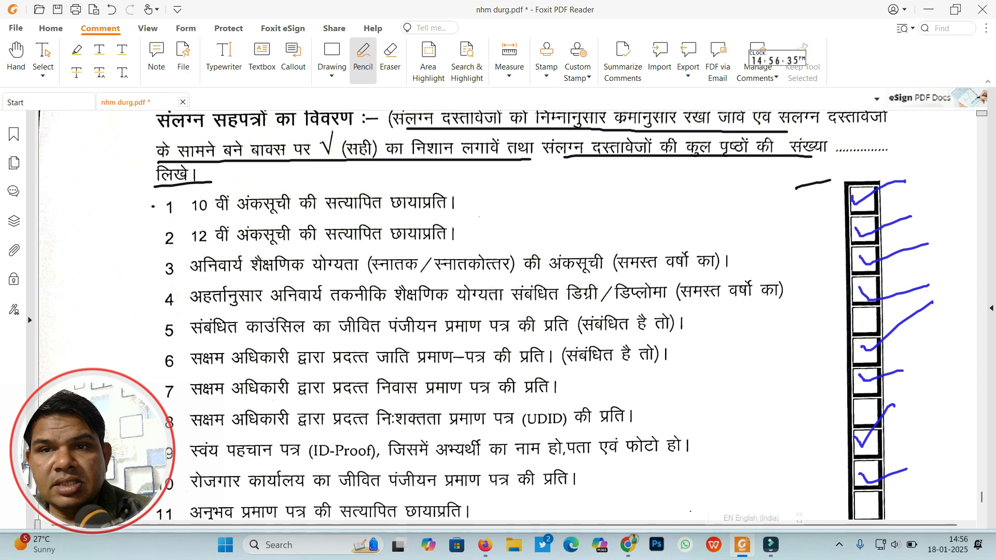
pyautogui.moveTo(803, 229); pyautogui.dragTo(830, 223)
pyautogui.scroll(-1, 830, 223)
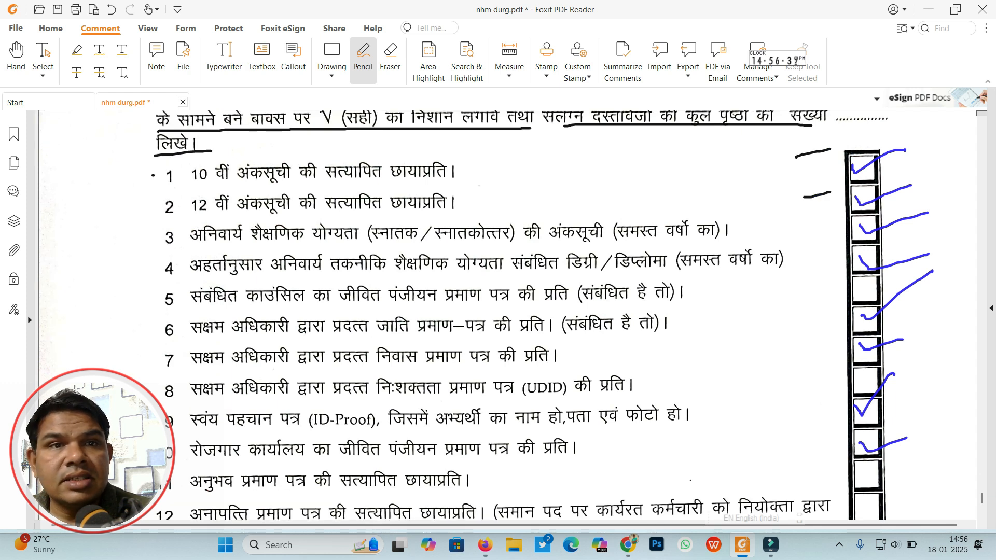
pyautogui.moveTo(779, 233); pyautogui.dragTo(824, 228)
pyautogui.moveTo(362, 224)
pyautogui.mouseDown()
pyautogui.moveTo(364, 248)
pyautogui.moveTo(513, 251)
pyautogui.moveTo(518, 240)
pyautogui.mouseUp()
pyautogui.moveTo(805, 196)
pyautogui.mouseDown()
pyautogui.moveTo(789, 197)
pyautogui.moveTo(828, 229)
pyautogui.mouseUp()
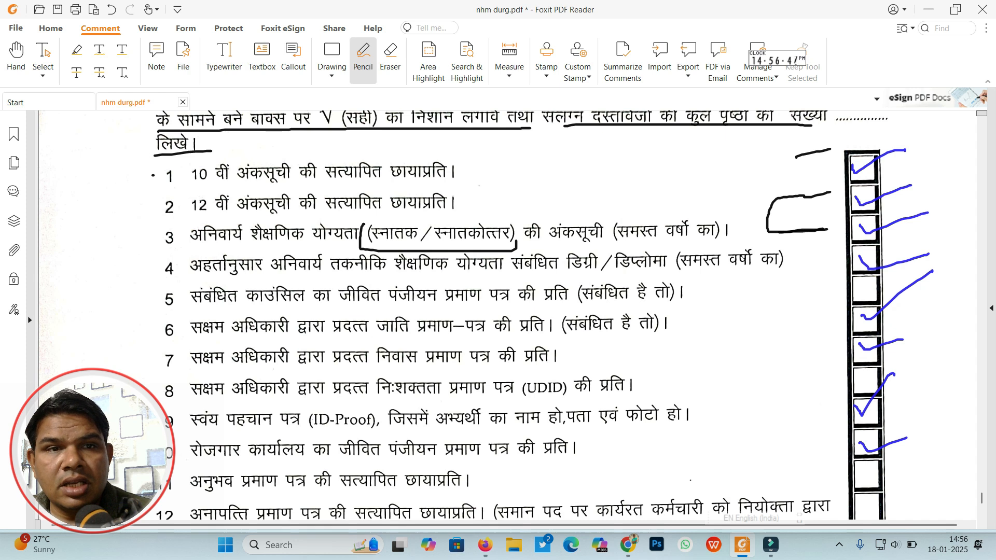
# Step: Underline the technical qualification in item 4 and the council registration in item 5, ticking beside item 4's box and crossing item 5's box
pyautogui.moveTo(332, 274); pyautogui.dragTo(493, 273)
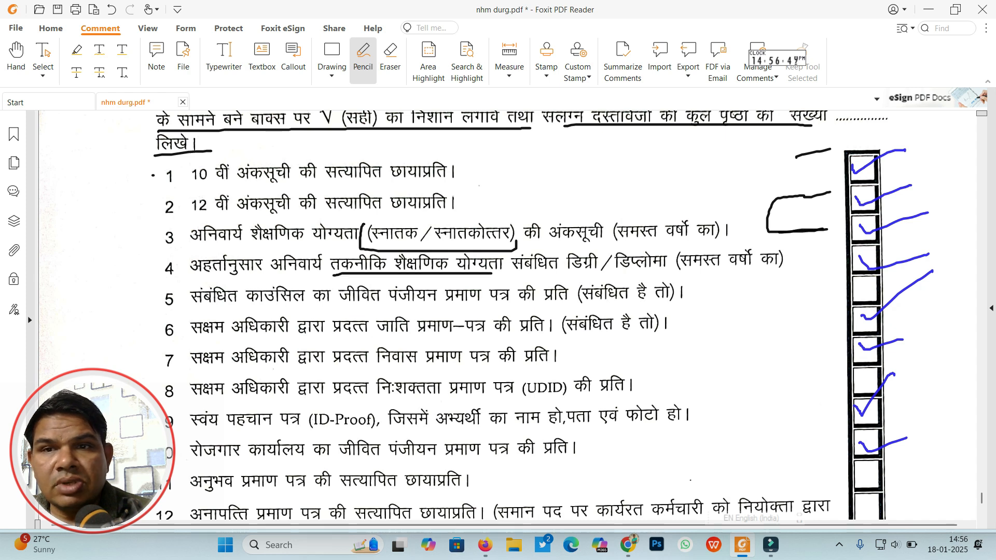
pyautogui.moveTo(812, 257); pyautogui.dragTo(839, 256)
pyautogui.scroll(-1, 543, 315)
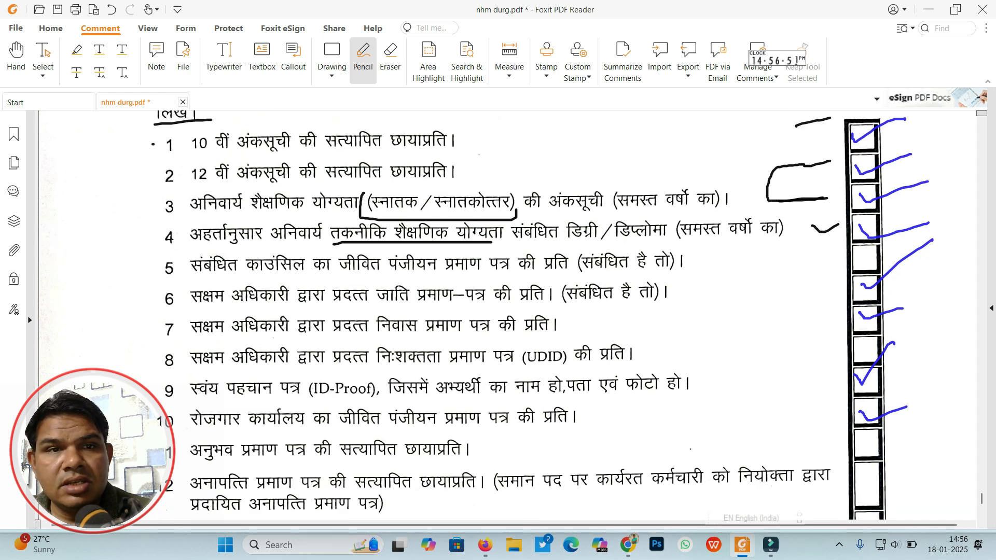
pyautogui.moveTo(231, 274); pyautogui.dragTo(459, 272)
pyautogui.moveTo(855, 252)
pyautogui.mouseDown()
pyautogui.moveTo(874, 267)
pyautogui.moveTo(853, 270)
pyautogui.mouseUp()
# Step: Underline the caste certificate, residence certificate and सक्षम अधिकारी in checklist items 6 to 8, and cross item 8's box
pyautogui.scroll(-2, 815, 504)
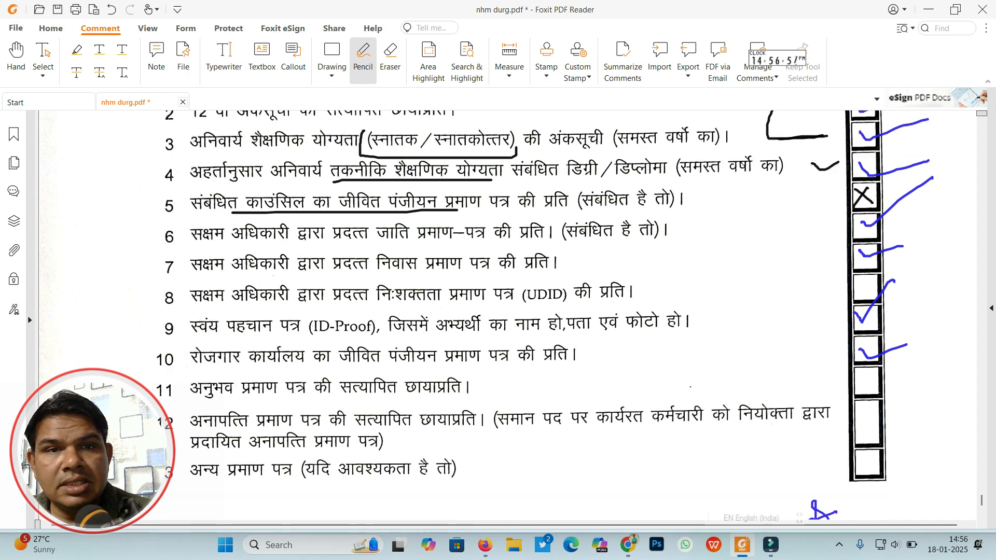
pyautogui.moveTo(333, 242); pyautogui.dragTo(506, 239)
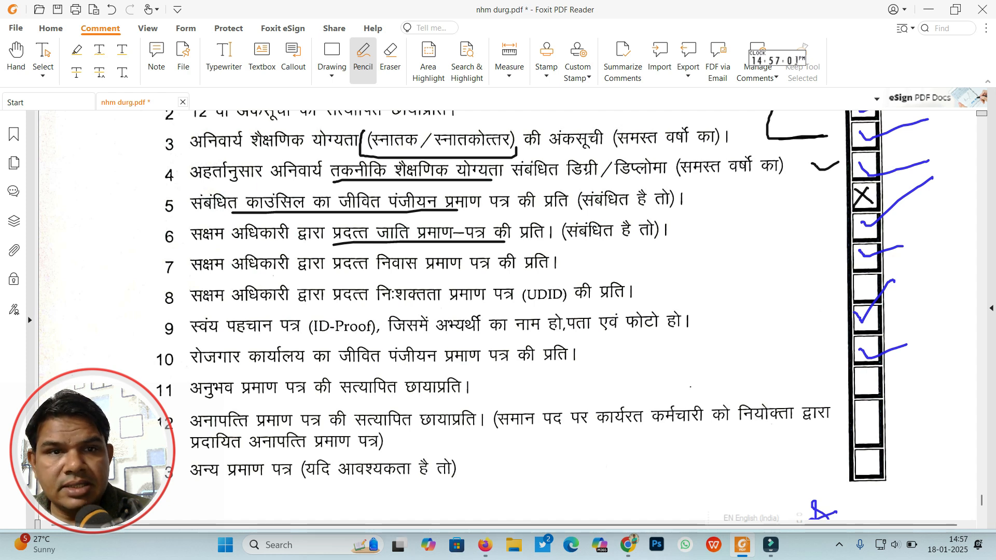
pyautogui.moveTo(343, 279); pyautogui.dragTo(560, 276)
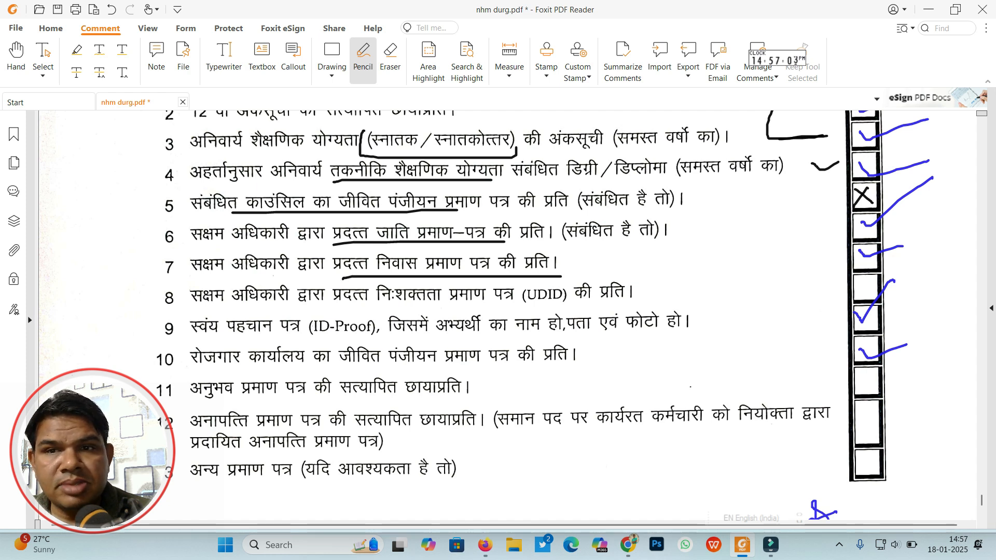
pyautogui.moveTo(185, 308); pyautogui.dragTo(294, 303)
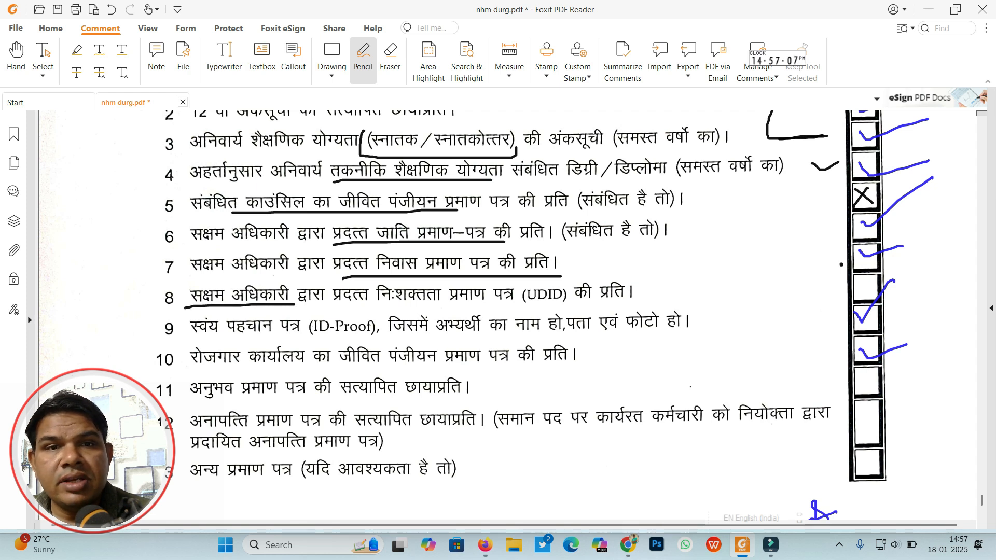
pyautogui.moveTo(856, 281)
pyautogui.mouseDown()
pyautogui.moveTo(877, 298)
pyautogui.moveTo(838, 306)
pyautogui.mouseUp()
# Step: Underline the ID-Proof in item 9 and the employment office registration in item 10, and draw a tick at each item's box
pyautogui.scroll(-1, 545, 311)
pyautogui.moveTo(200, 311); pyautogui.dragTo(392, 310)
pyautogui.moveTo(787, 290)
pyautogui.mouseDown()
pyautogui.moveTo(800, 299)
pyautogui.moveTo(833, 292)
pyautogui.mouseUp()
pyautogui.moveTo(197, 338); pyautogui.dragTo(407, 336)
pyautogui.scroll(-1, 545, 311)
pyautogui.moveTo(839, 288); pyautogui.dragTo(877, 289)
# Step: Underline सत्यापित छायाप्रति in experience certificate item 11 and cross its box
pyautogui.scroll(-1, 542, 314)
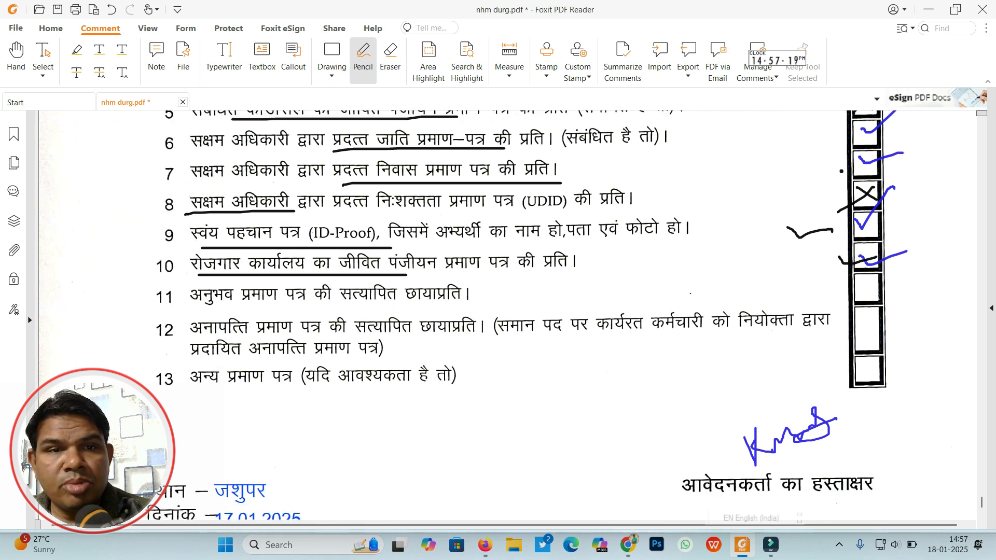
pyautogui.moveTo(339, 307); pyautogui.dragTo(461, 304)
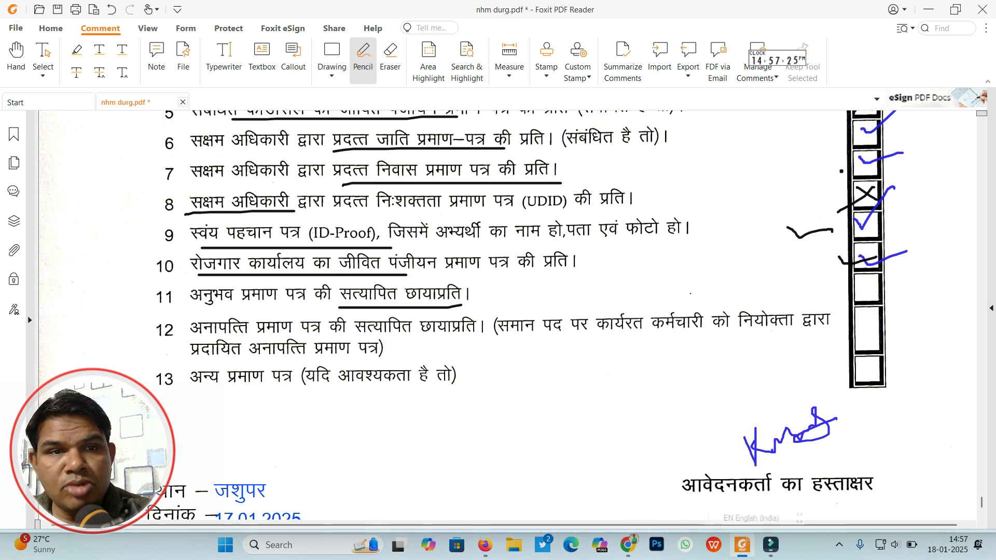
pyautogui.moveTo(855, 280)
pyautogui.mouseDown()
pyautogui.moveTo(875, 295)
pyautogui.moveTo(818, 304)
pyautogui.mouseUp()
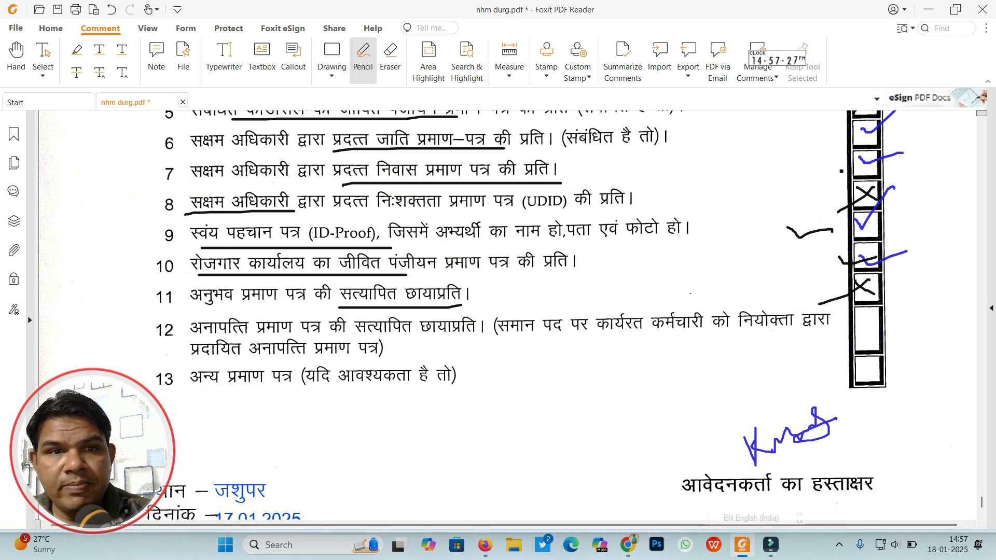
# Step: Underline the same-post employee condition in item 12 and अन्य प्रमाण पत्र in item 13, and cross item 13's box
pyautogui.moveTo(488, 338); pyautogui.dragTo(684, 336)
pyautogui.scroll(-2, 685, 336)
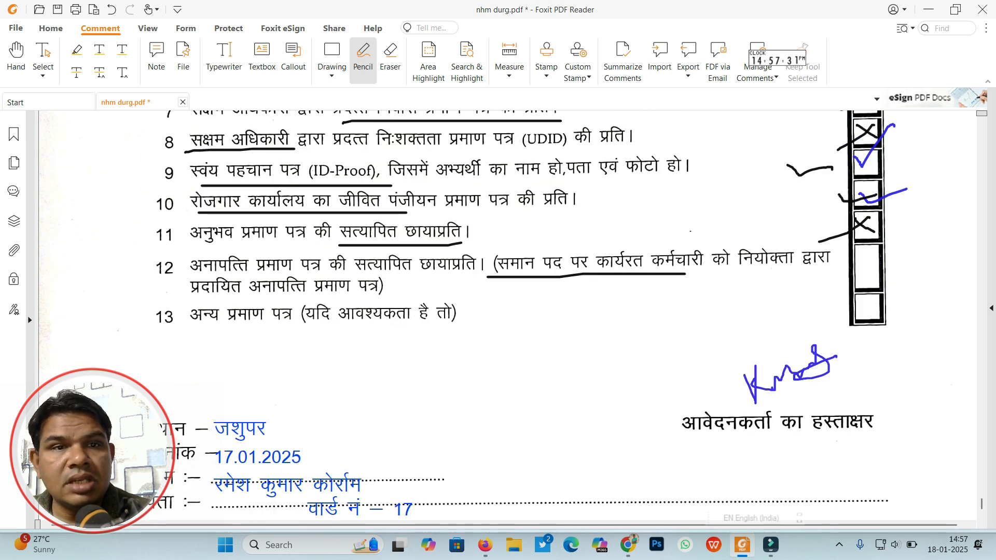
pyautogui.moveTo(204, 327); pyautogui.dragTo(409, 321)
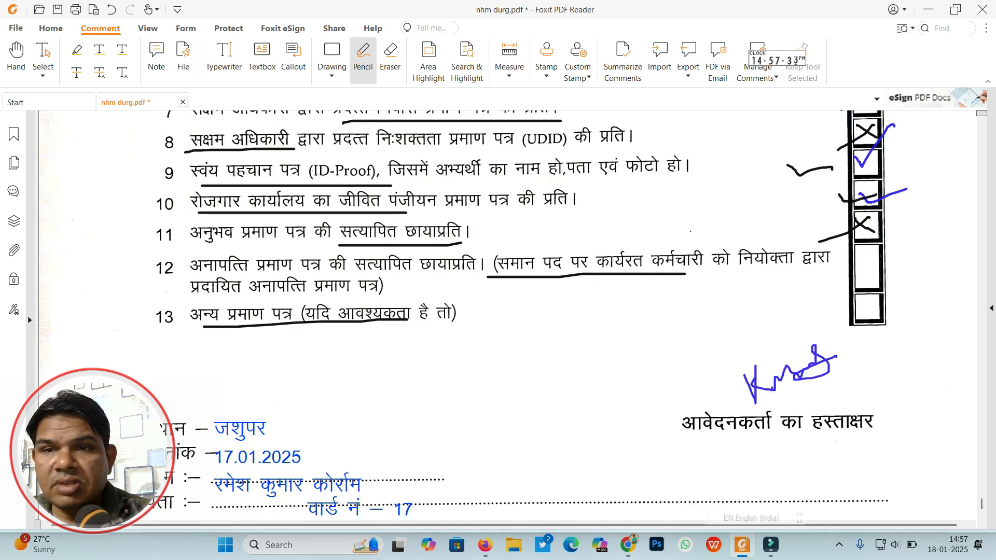
pyautogui.moveTo(859, 299)
pyautogui.mouseDown()
pyautogui.moveTo(871, 310)
pyautogui.moveTo(854, 319)
pyautogui.mouseUp()
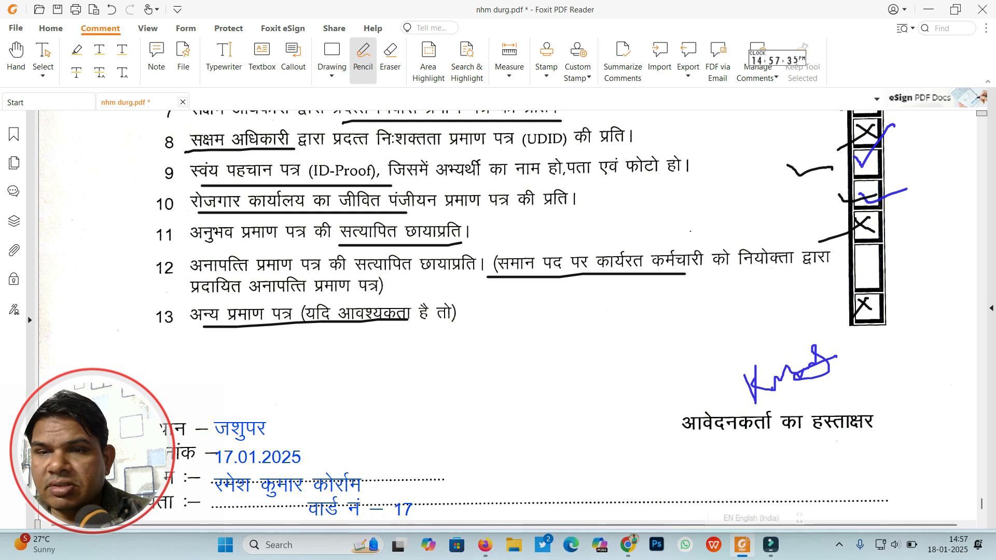
# Step: Tick the applicant's signature and mobile number, and put dots beside the place, date, name and address entries below the checklist
pyautogui.scroll(-3, 862, 311)
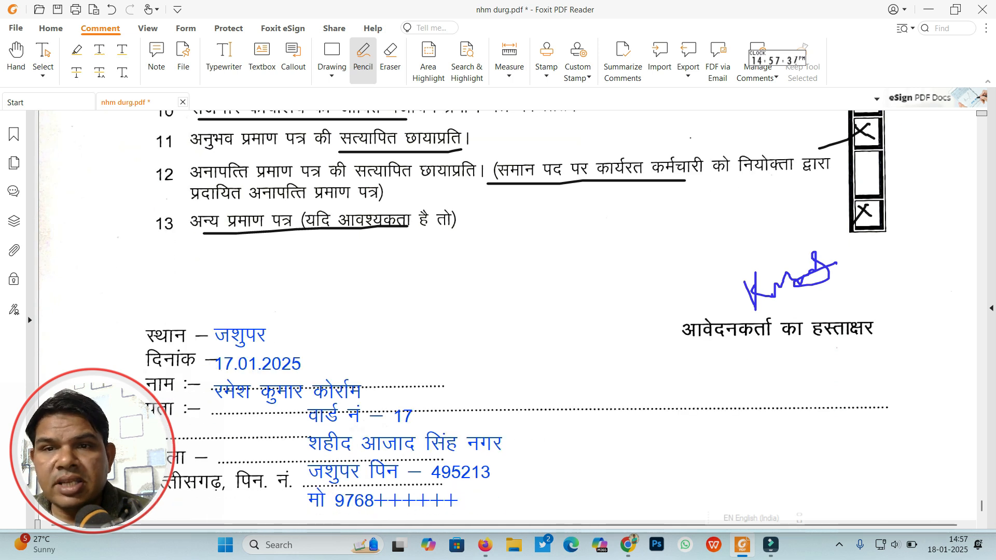
pyautogui.moveTo(631, 314); pyautogui.dragTo(702, 295)
pyautogui.scroll(-3, 702, 295)
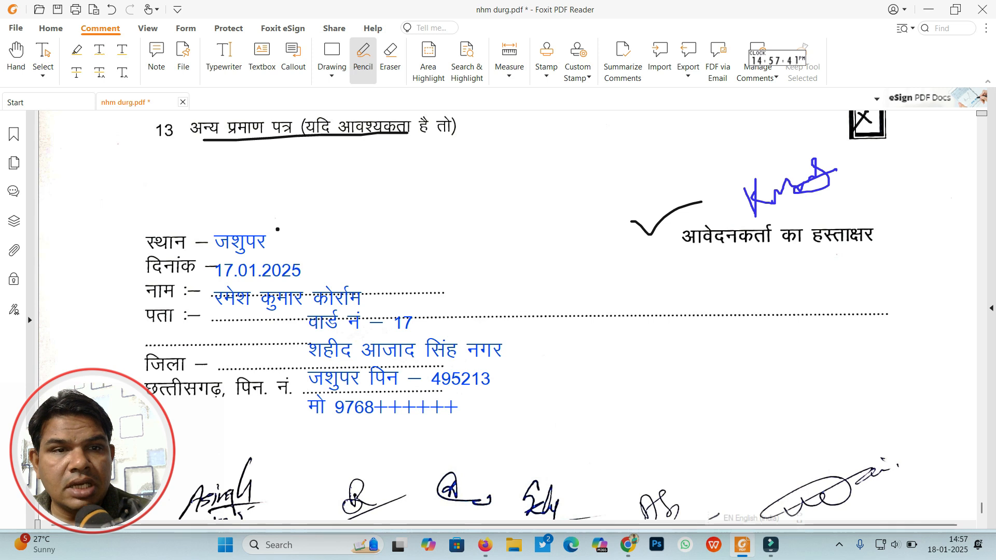
pyautogui.click(453, 318)
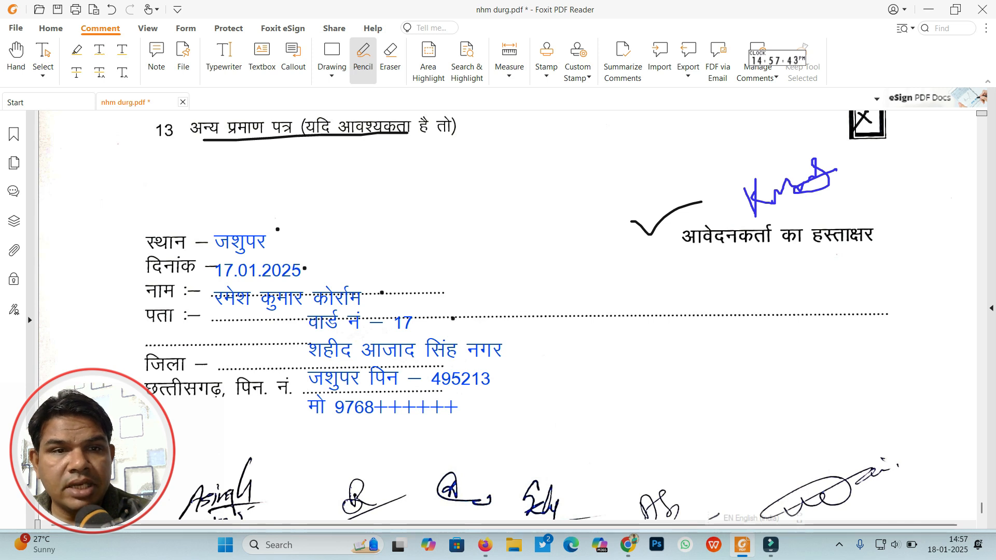
pyautogui.scroll(-3, 515, 270)
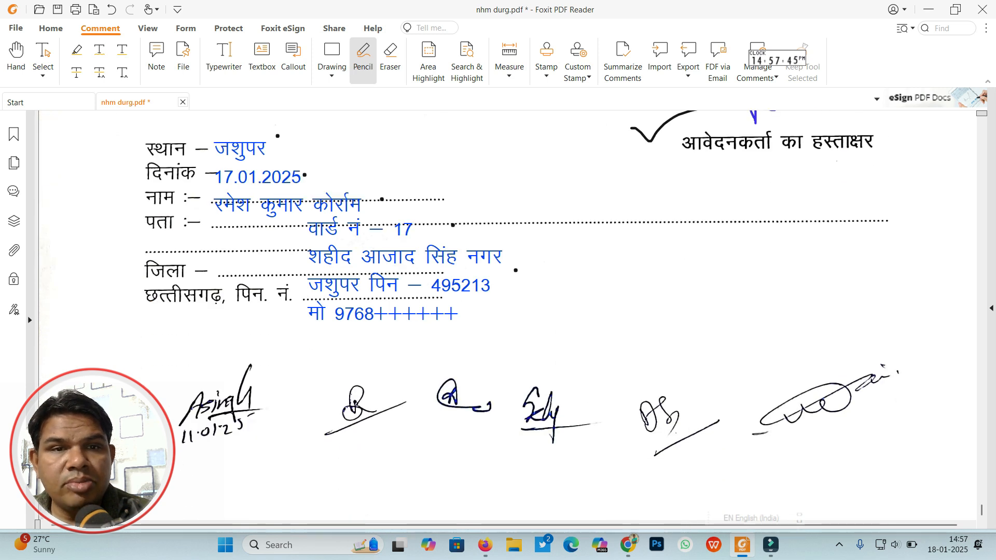
pyautogui.moveTo(431, 335); pyautogui.dragTo(524, 304)
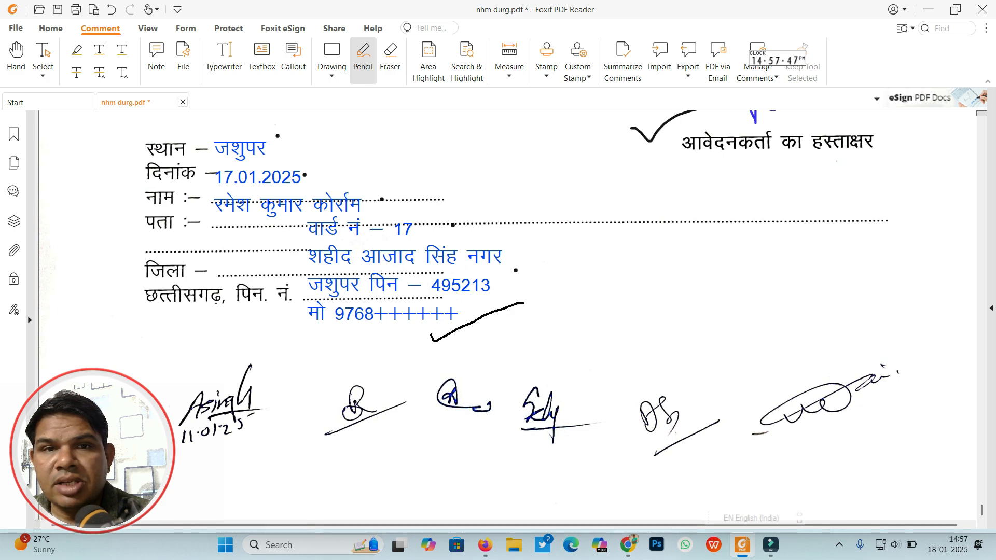
# Step: Draw a long vertical stroke alongside the enclosure checklist's column of boxes
pyautogui.scroll(-5, 498, 312)
pyautogui.scroll(12, 498, 312)
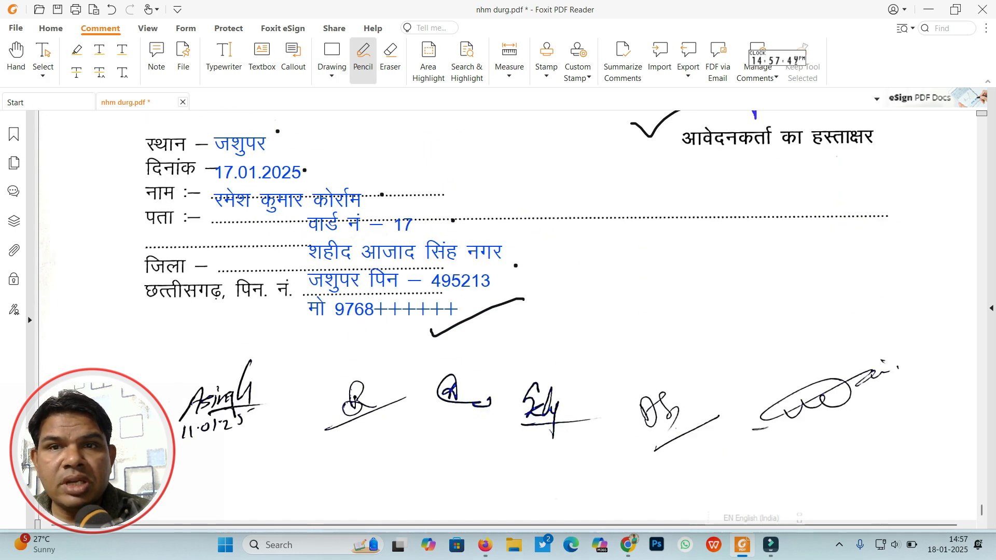
pyautogui.scroll(10, 499, 312)
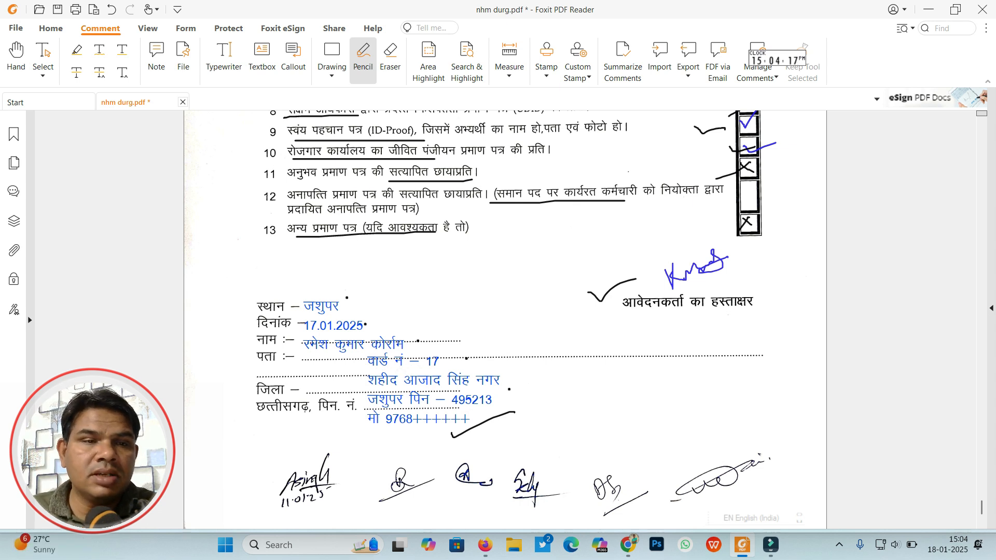
pyautogui.scroll(5, 498, 311)
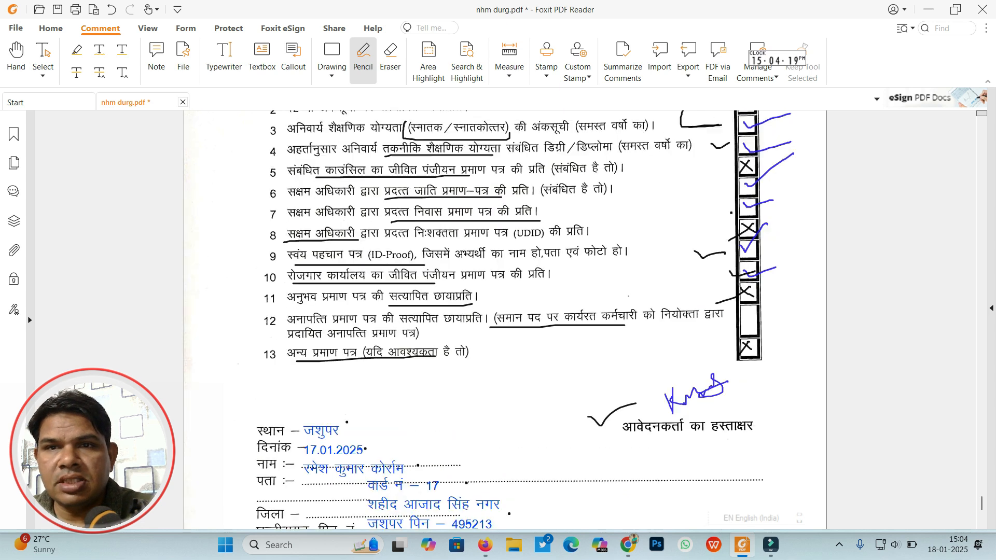
pyautogui.moveTo(791, 156)
pyautogui.mouseDown()
pyautogui.moveTo(826, 375)
pyautogui.moveTo(782, 462)
pyautogui.mouseUp()
# Step: Tick above the red-framed envelope format on page 10 and underline the post name जुनि. सेक्रेटरियल असिस्टेंट and the programme UHWC
pyautogui.scroll(1, 505, 320)
pyautogui.scroll(15, 505, 319)
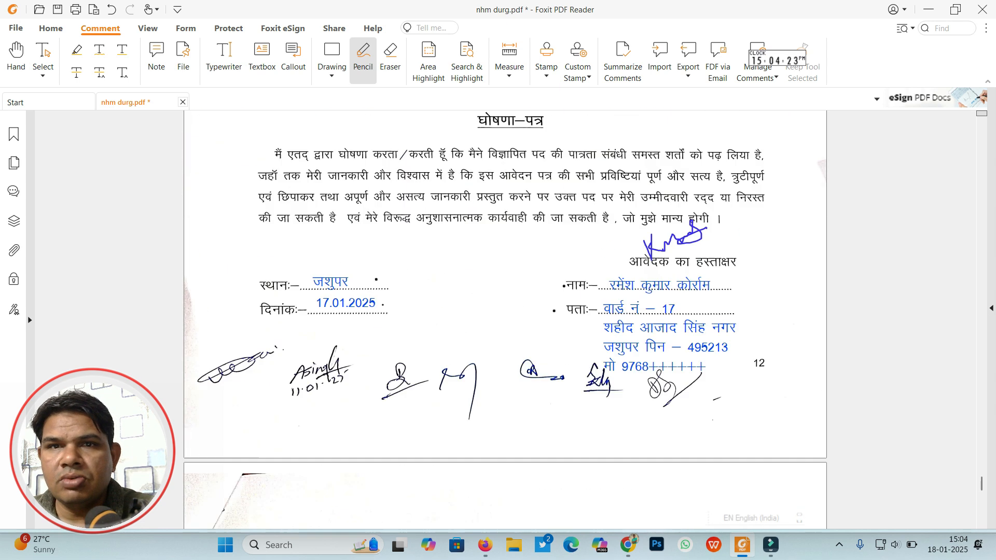
pyautogui.scroll(12, 505, 320)
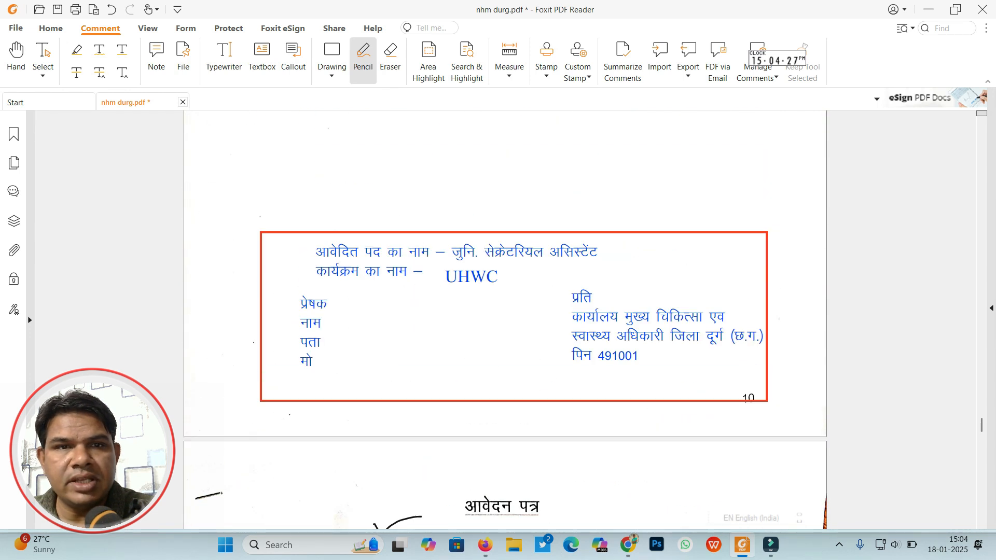
pyautogui.moveTo(322, 218); pyautogui.dragTo(386, 201)
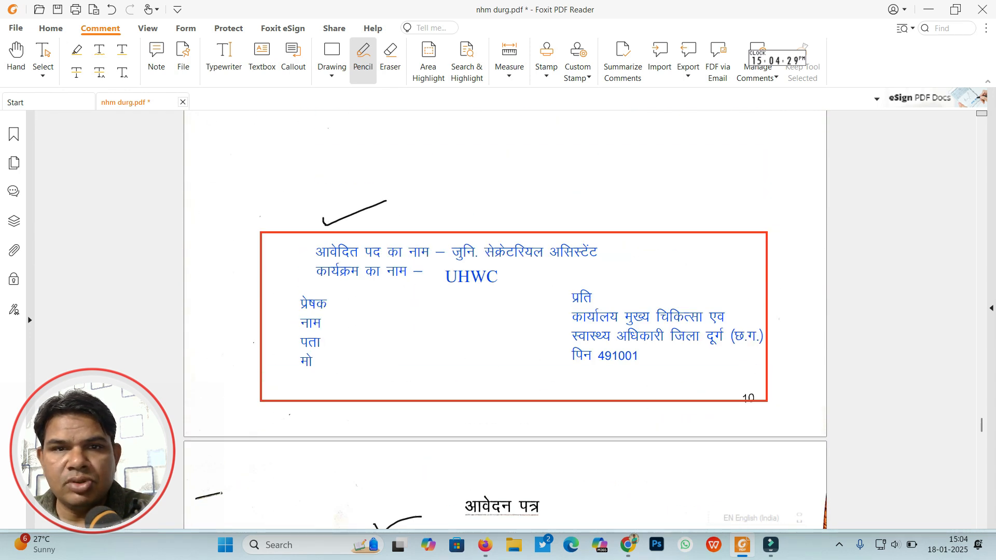
pyautogui.moveTo(465, 261); pyautogui.dragTo(585, 265)
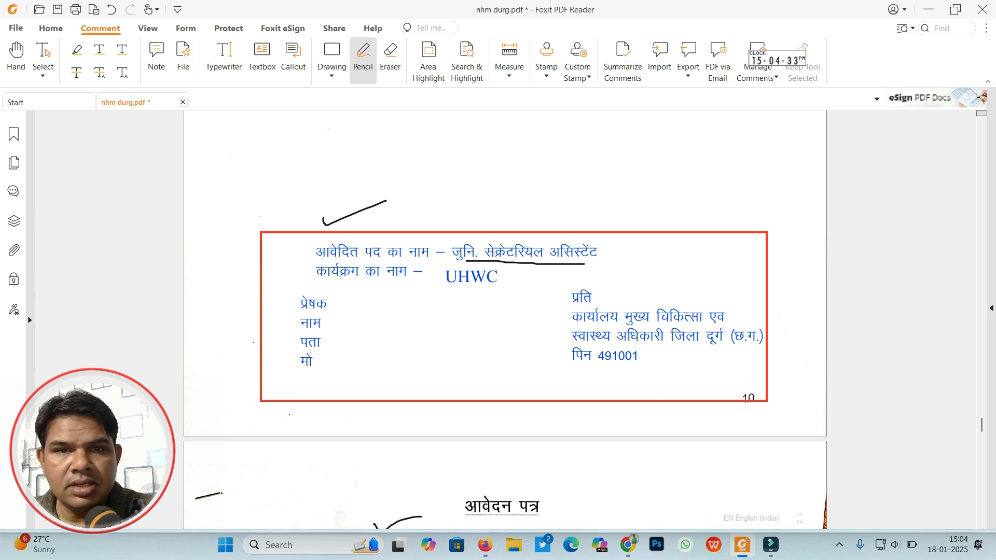
pyautogui.moveTo(442, 285); pyautogui.dragTo(492, 287)
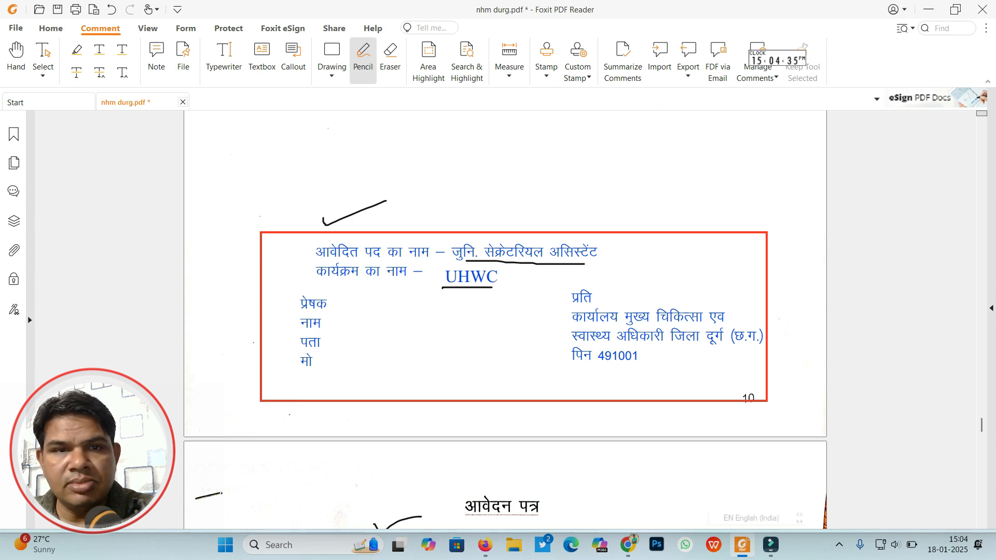
# Step: Mark the sender's name, address and mobile fields with dots, tick प्रति and underline the recipient office's PIN code
pyautogui.click(295, 324)
pyautogui.click(292, 347)
pyautogui.moveTo(561, 295); pyautogui.dragTo(604, 286)
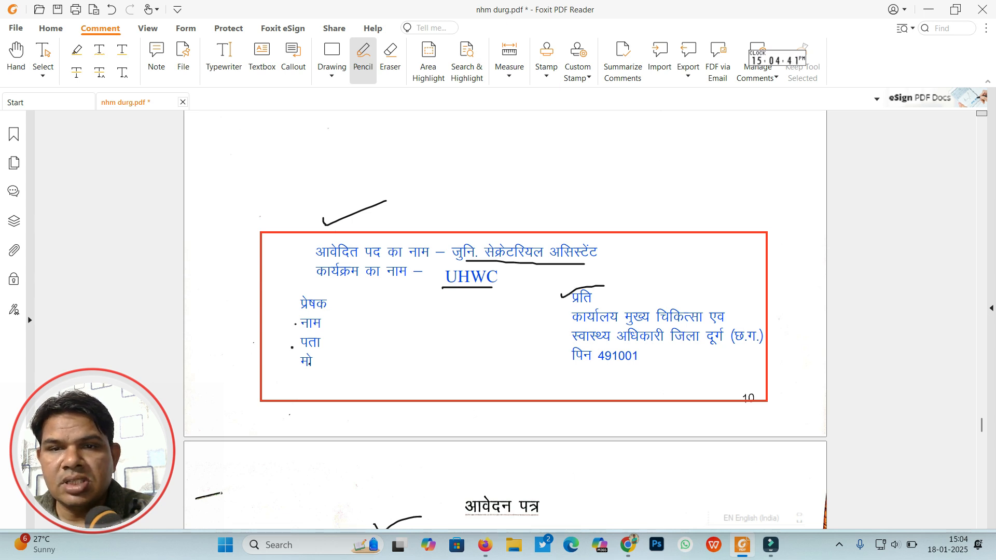
pyautogui.moveTo(567, 366); pyautogui.dragTo(618, 367)
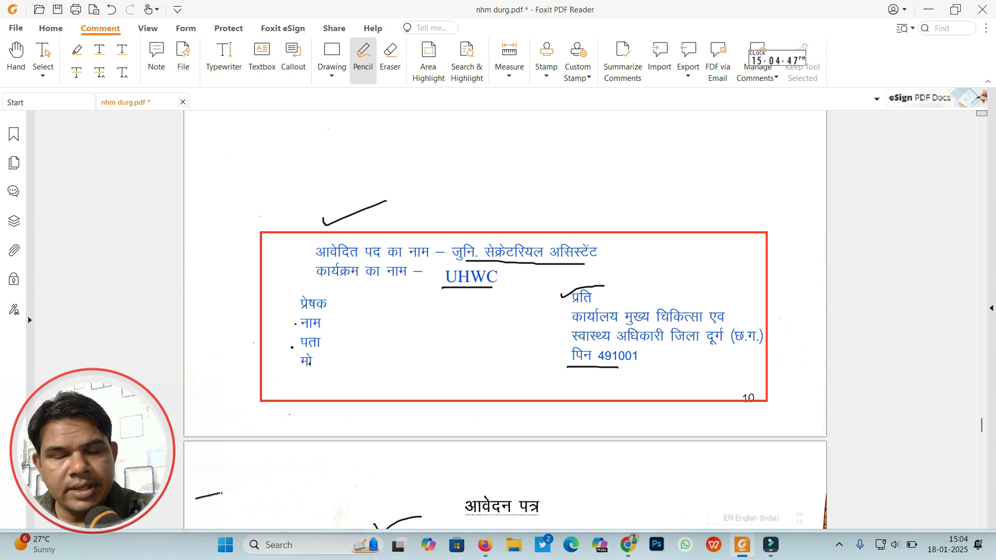
pyautogui.scroll(10, 505, 320)
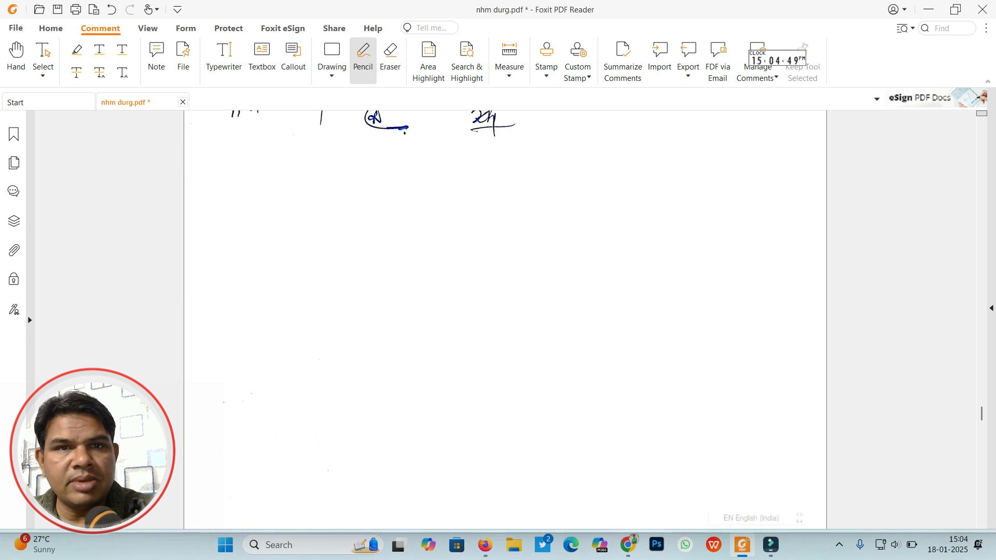
pyautogui.scroll(-10, 506, 320)
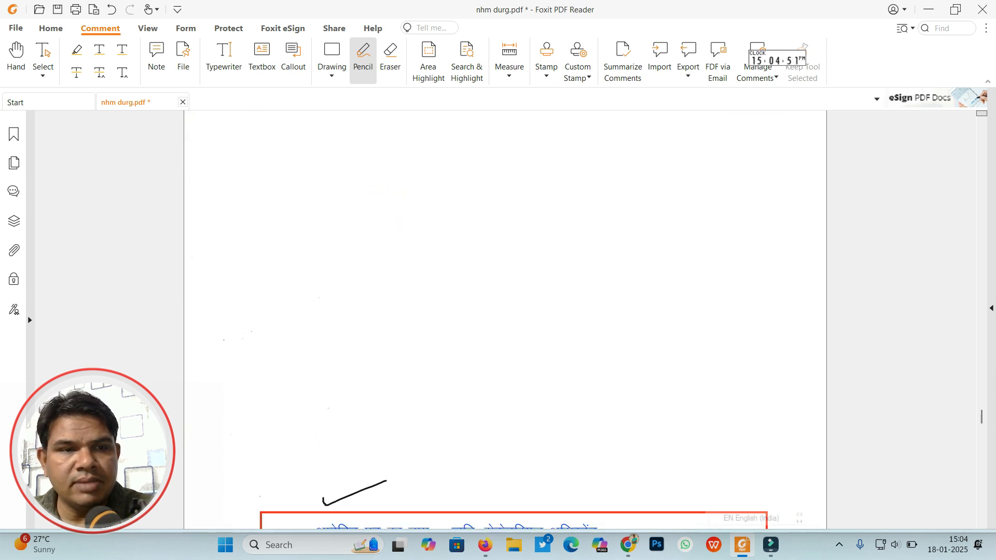